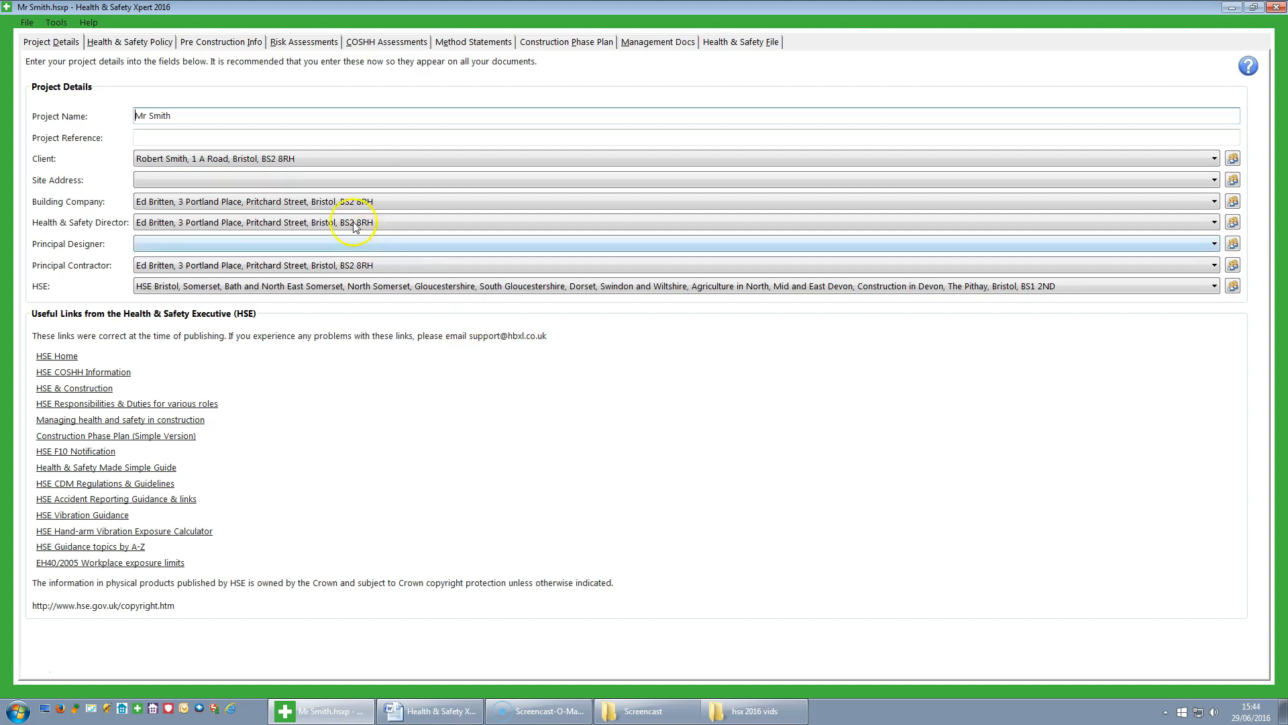
Review the About this policy and Reviewing Procedure texts in the Health & Safety Policy, closing each without changes.
left_click(134, 45)
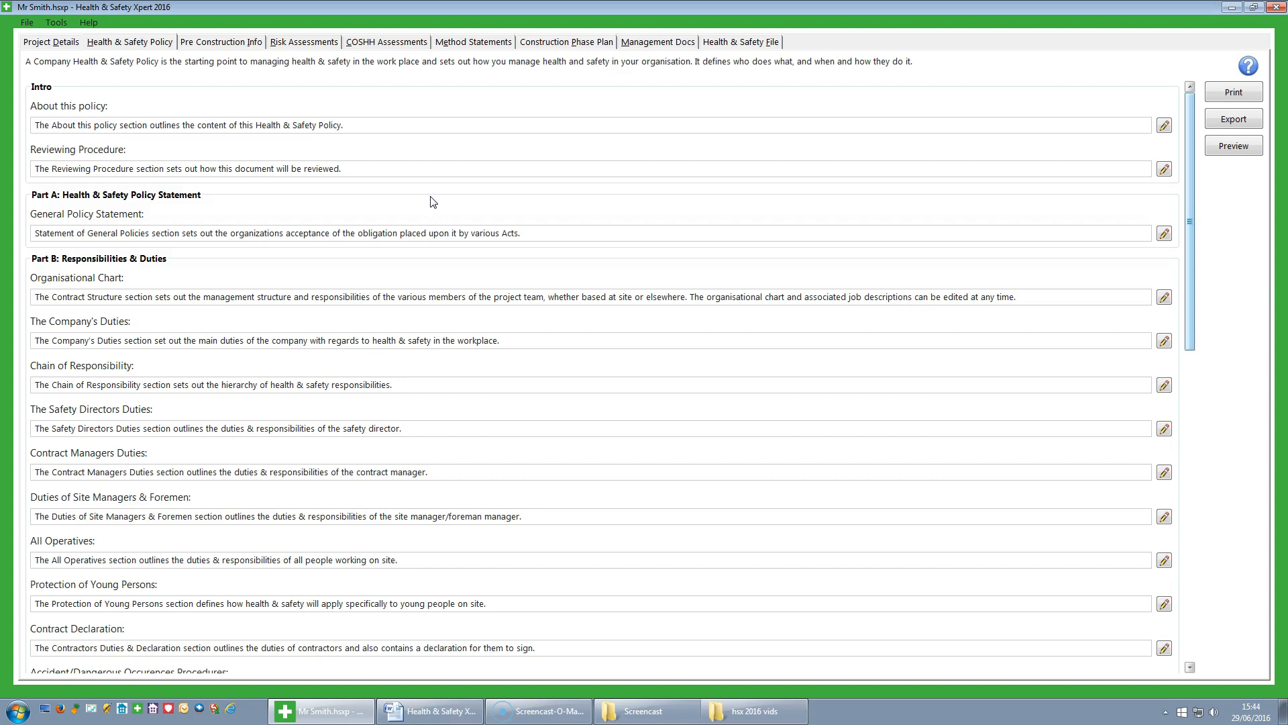
left_click(1165, 126)
left_click(1164, 126)
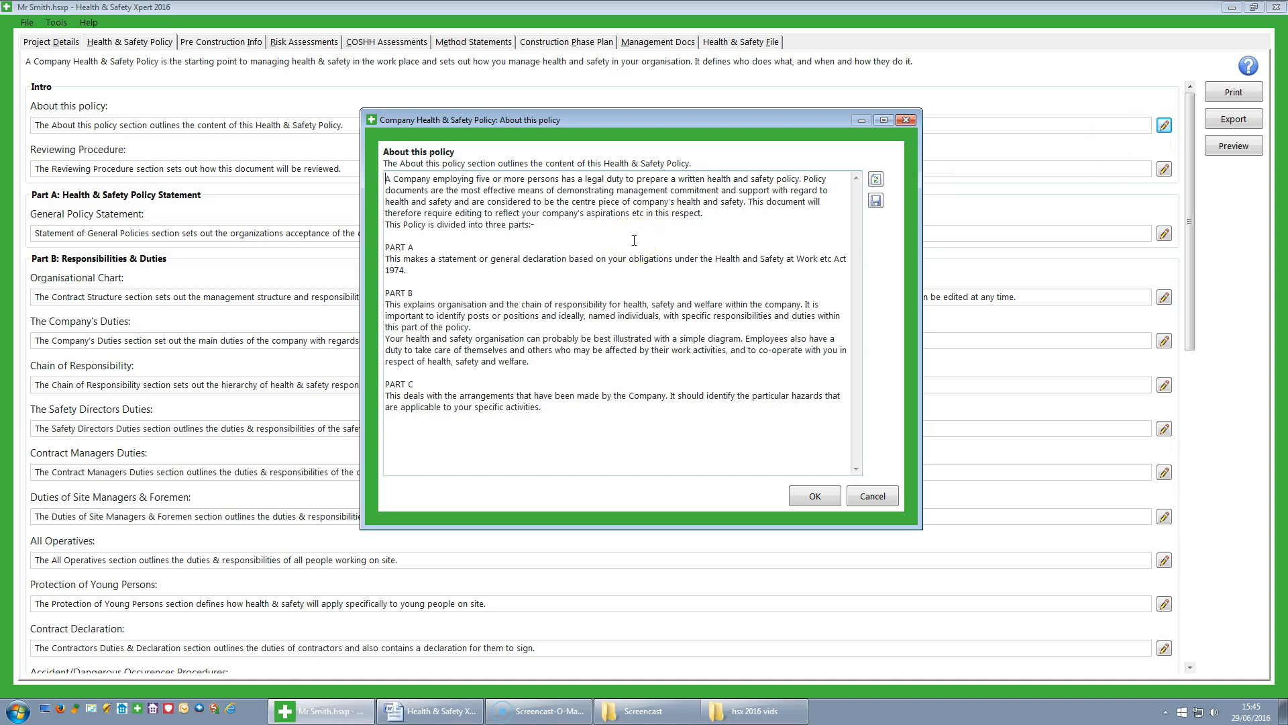
left_click(872, 496)
left_click(1165, 169)
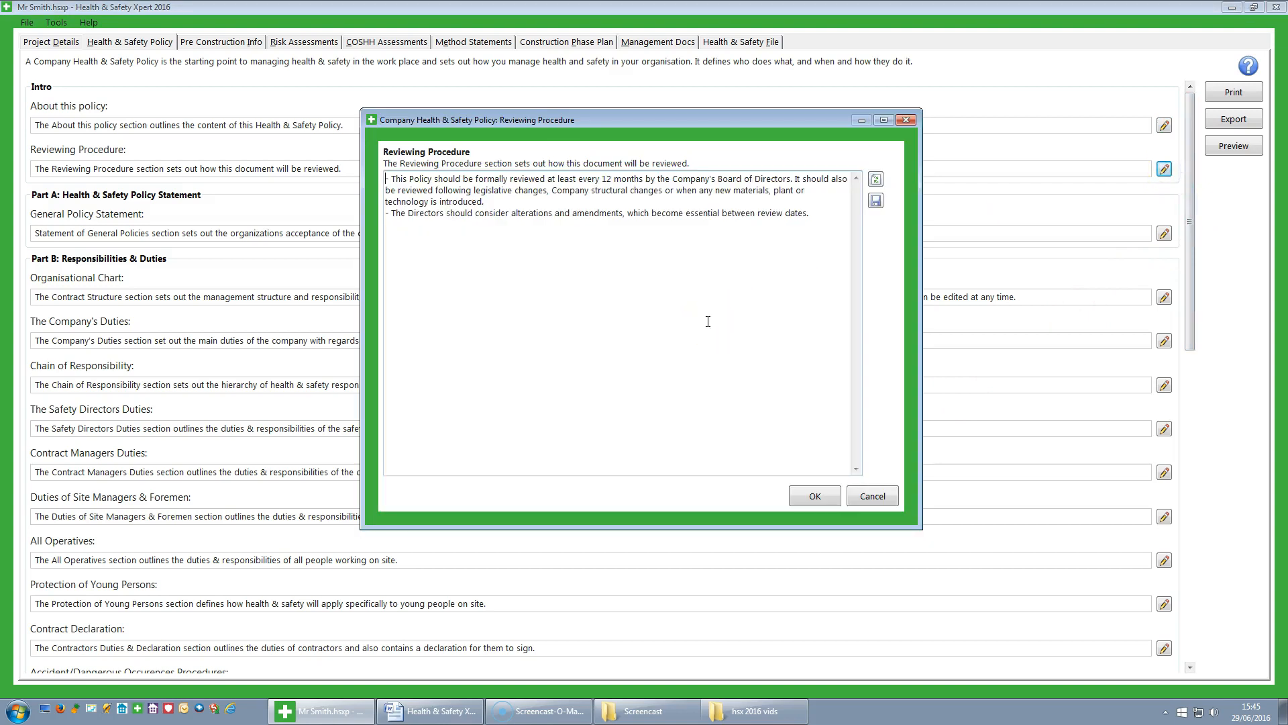
left_click(872, 496)
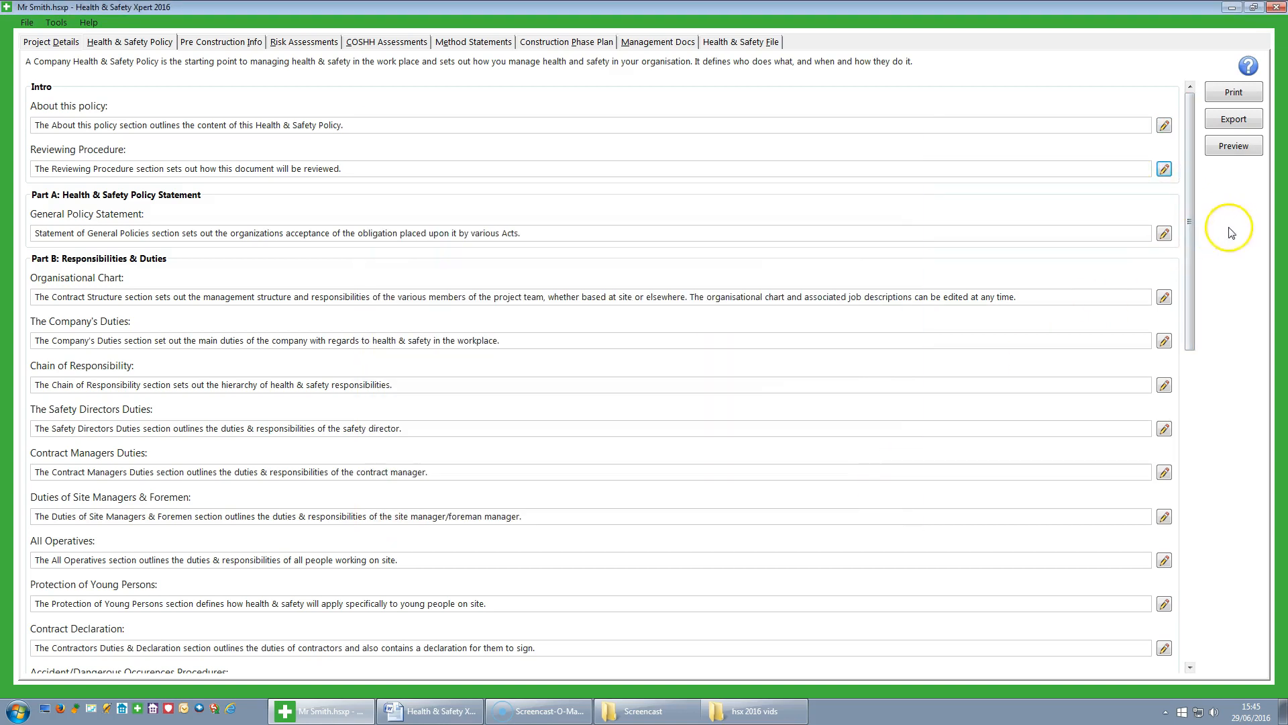
Open the policy's organisational chart and replace the Managing Director and Contracts Manager labels with the post holders' names.
left_click_drag(1190, 268, 1194, 314)
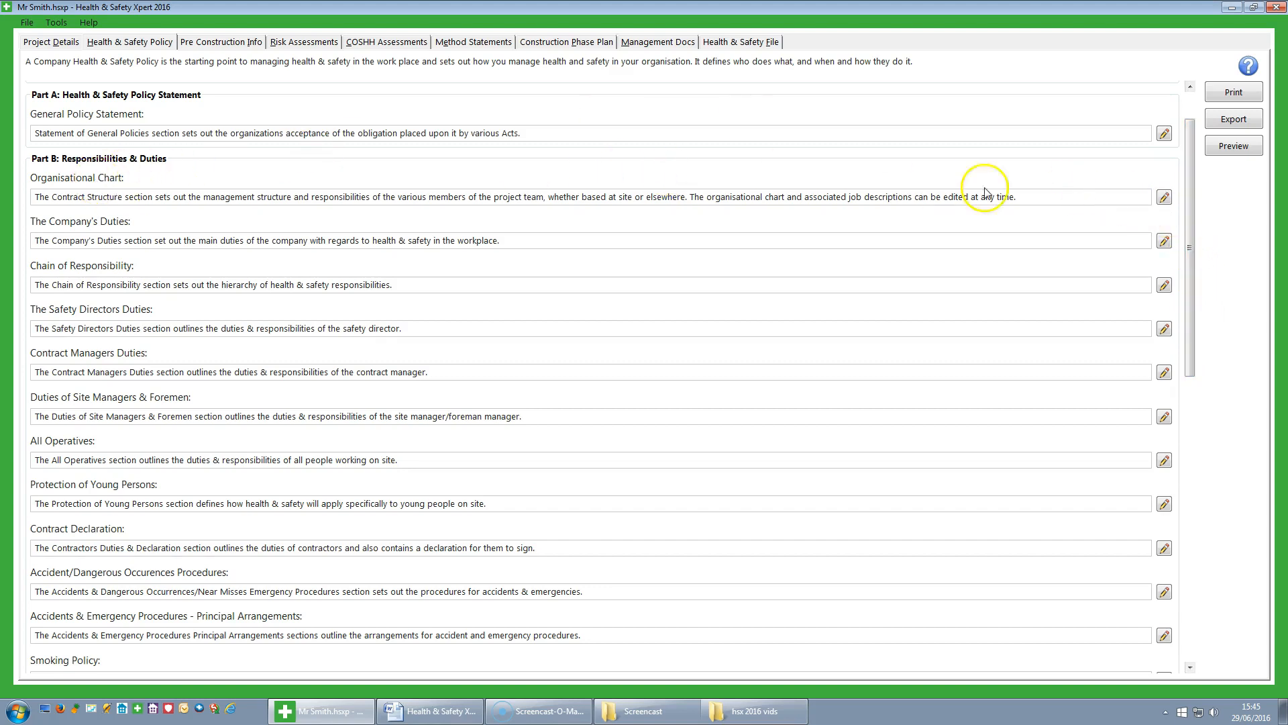
left_click(1165, 198)
left_click(719, 276)
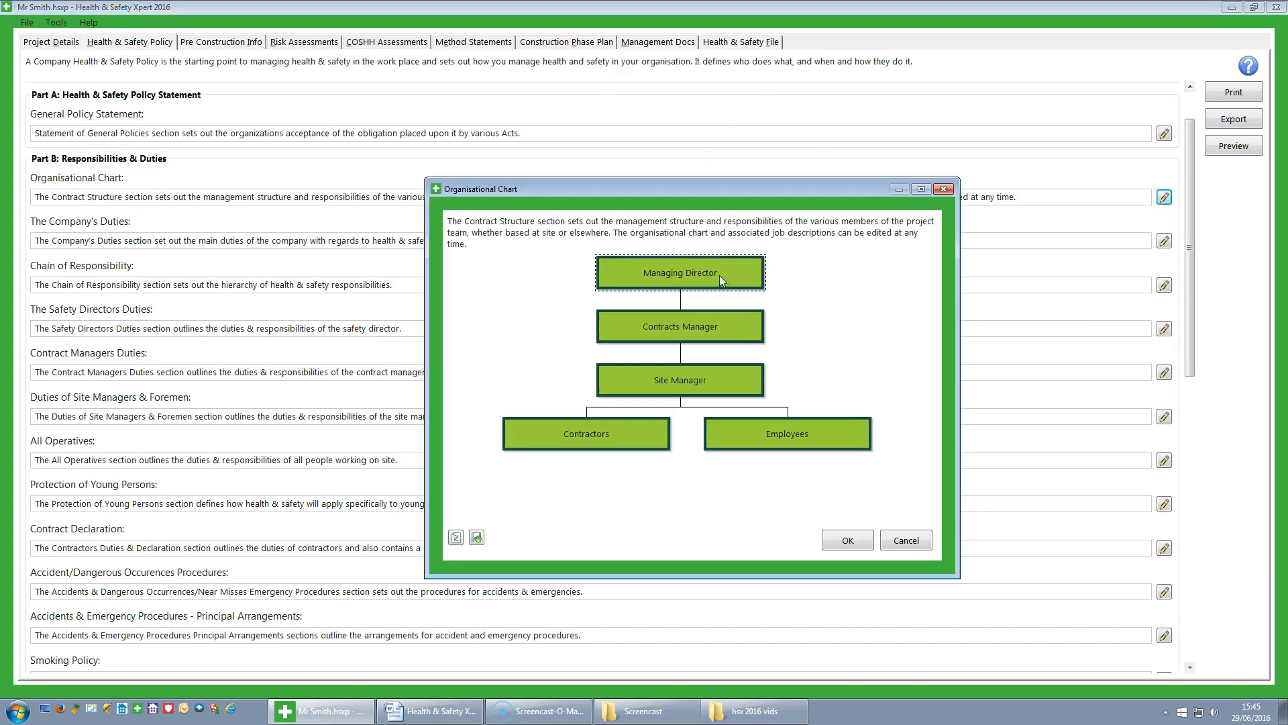
left_click(672, 278)
type("Dave Boss")
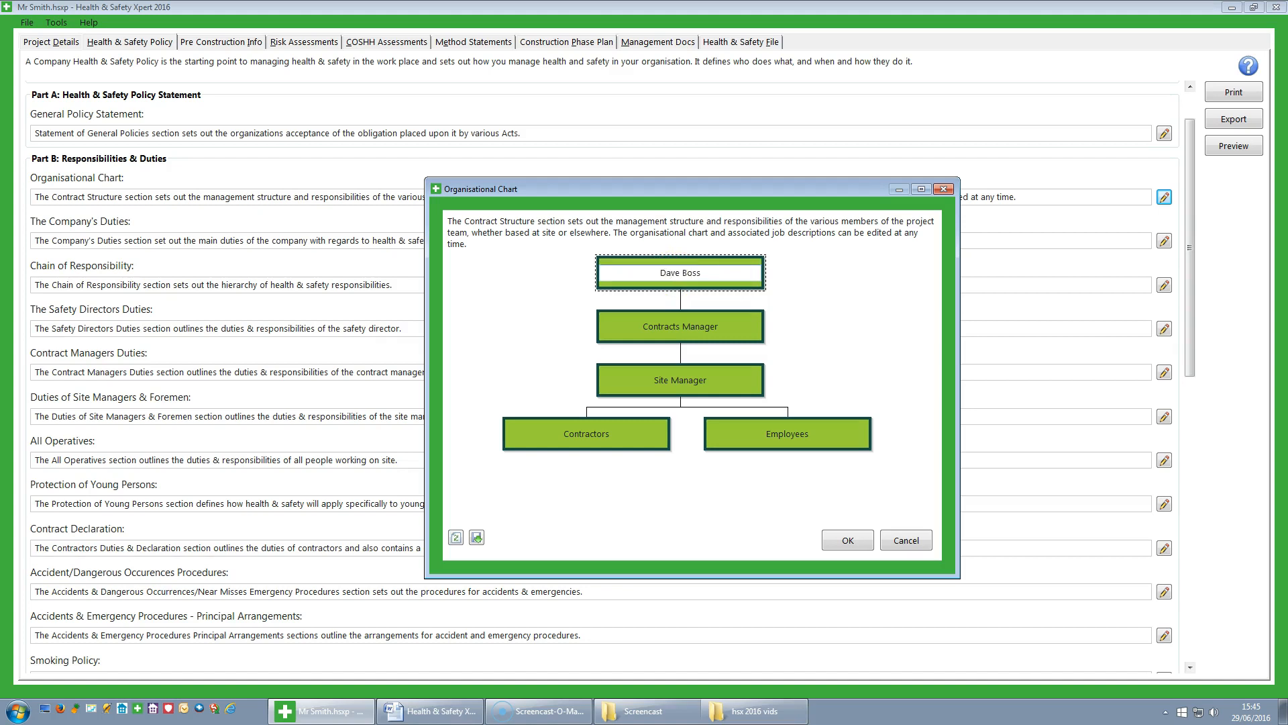
left_click(675, 328)
type("Mik")
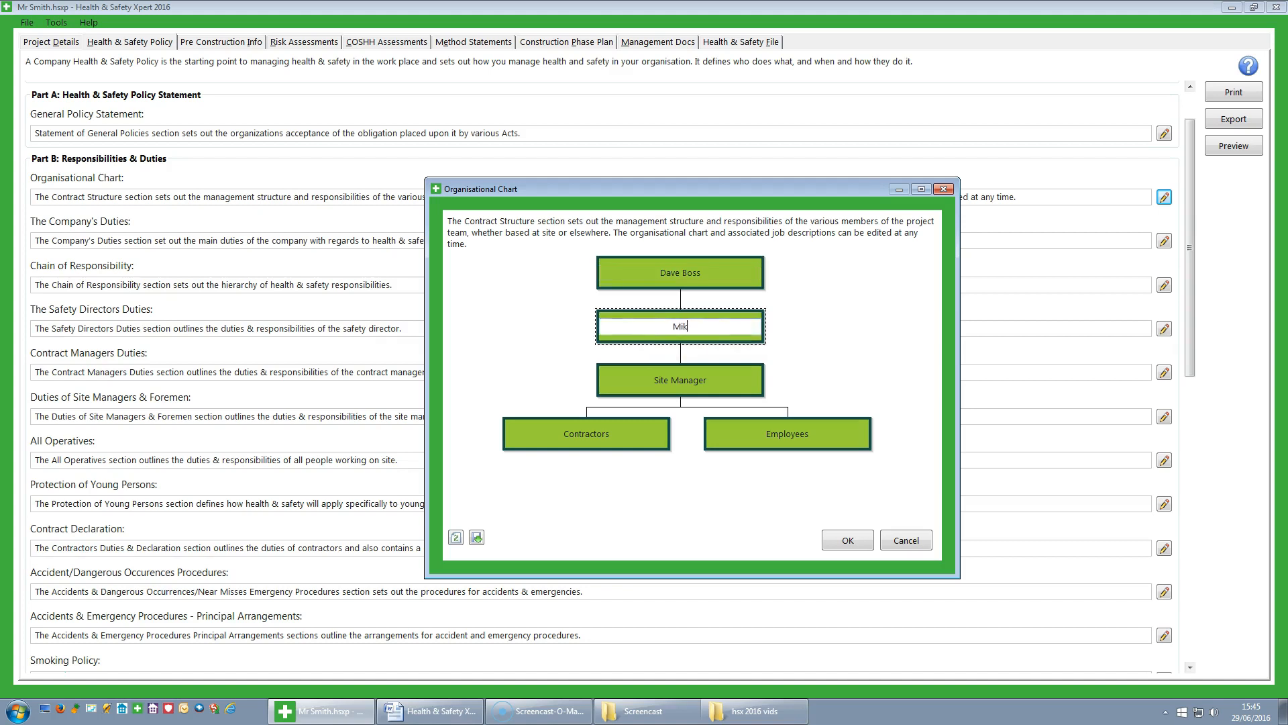
type("e Contract")
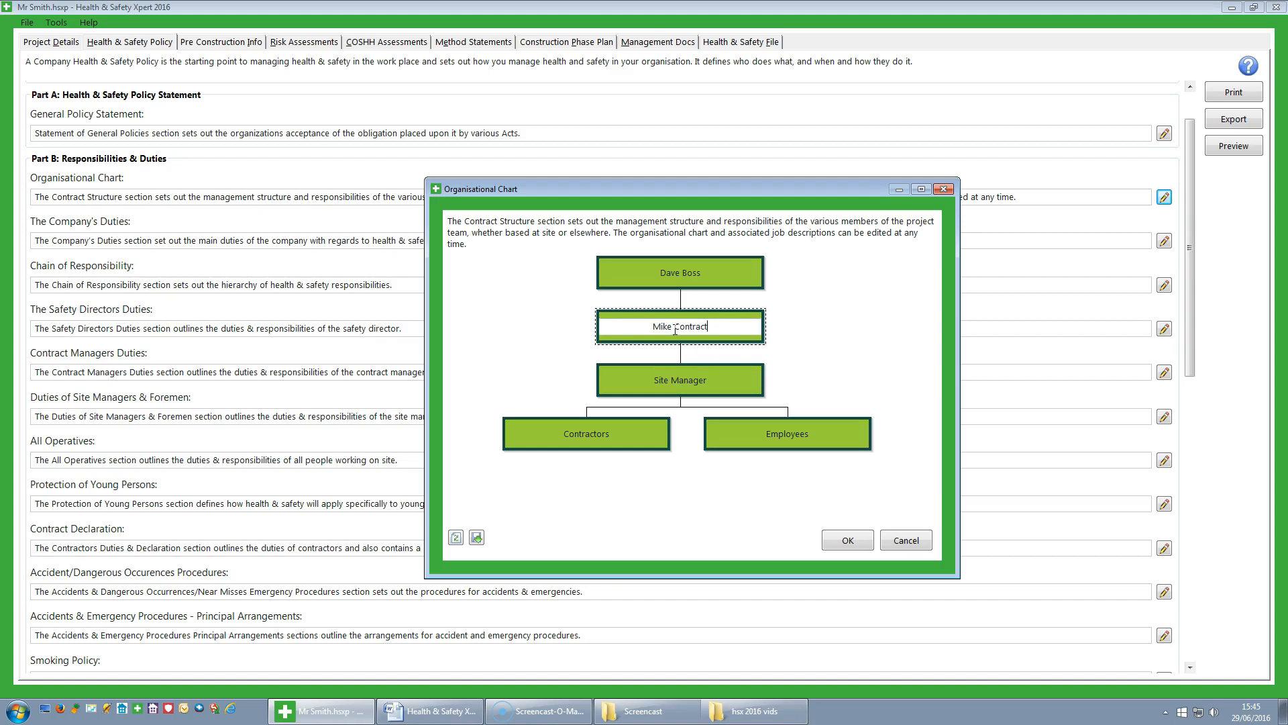
Replace the Site Manager label in the organisational chart with the post holder's name and accept the chart.
left_click(676, 381)
type("Kevin ~Si")
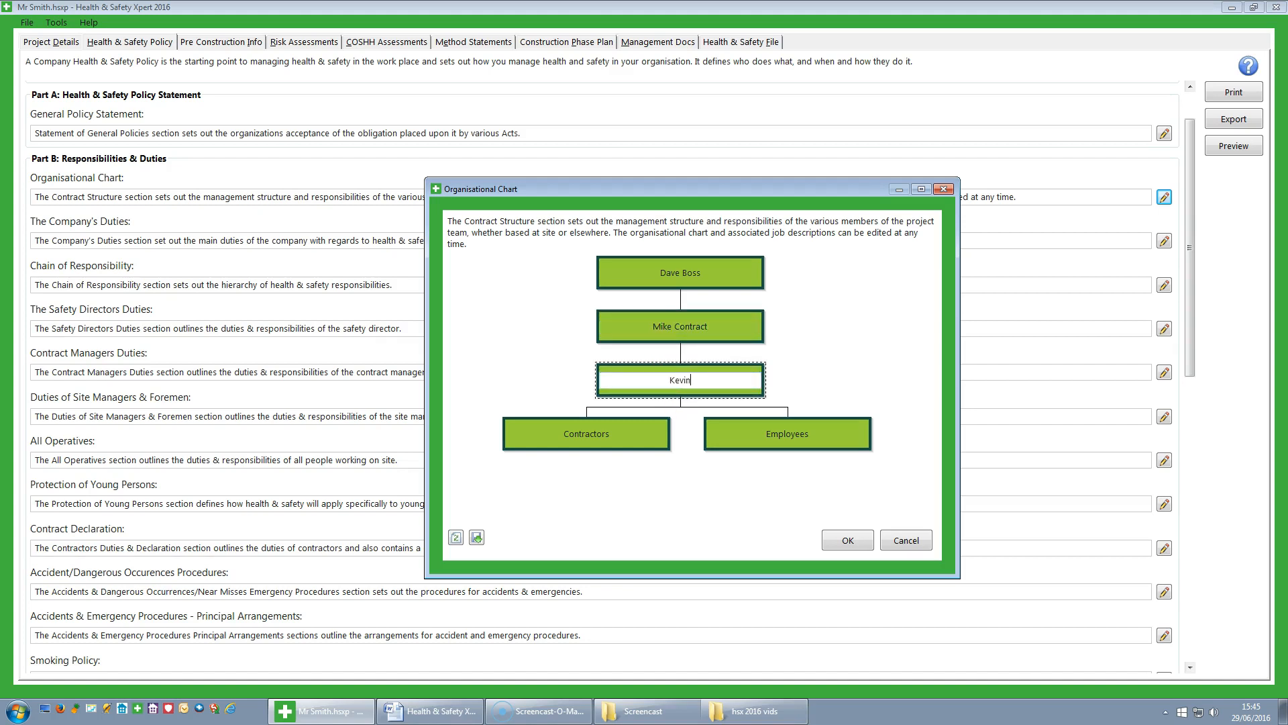
key("BackSpace")
key("BackSpace")
key("BackSpace")
type("Site")
left_click(607, 434)
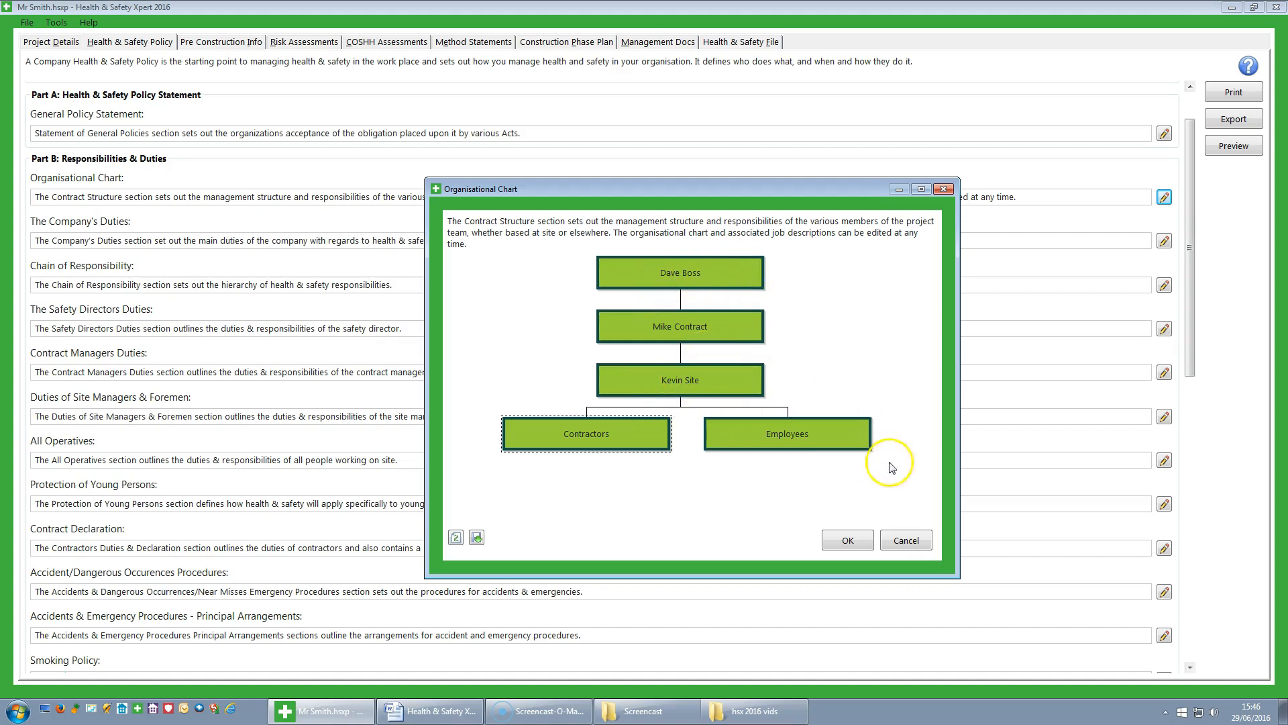
left_click(848, 540)
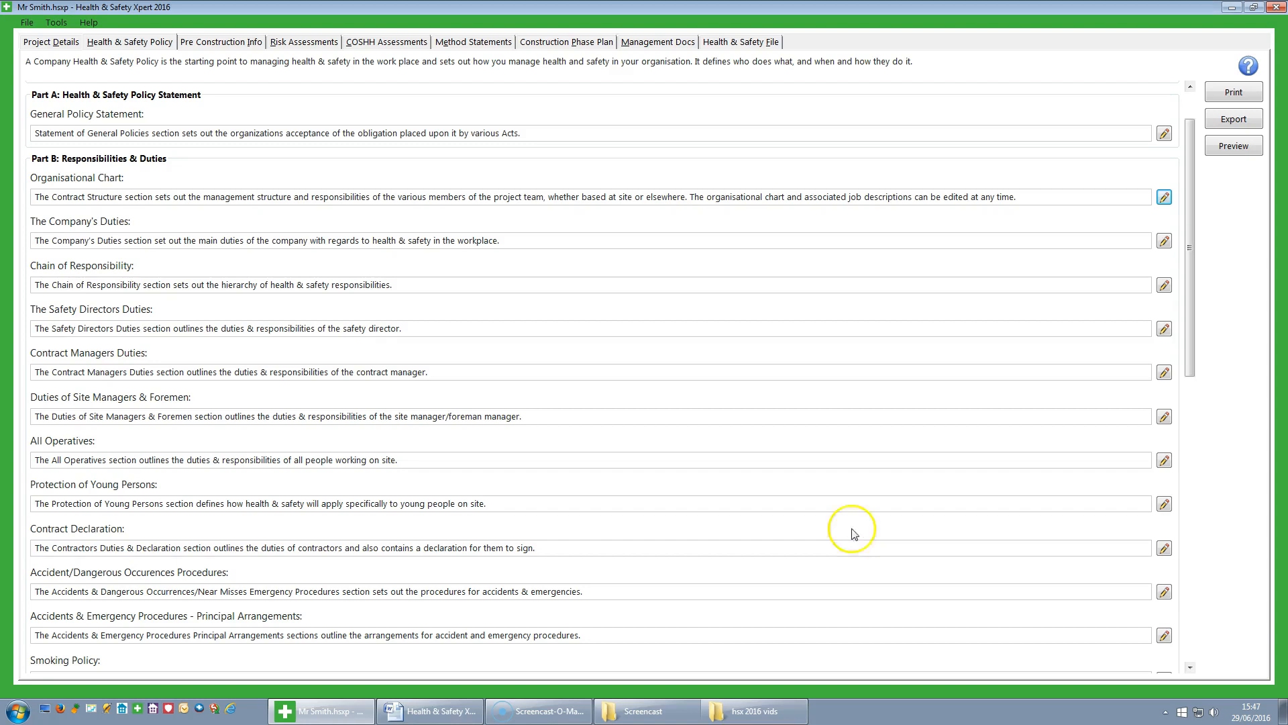
Add the line "some extra words" at the end of the Protection of Young Persons text.
left_click(1164, 504)
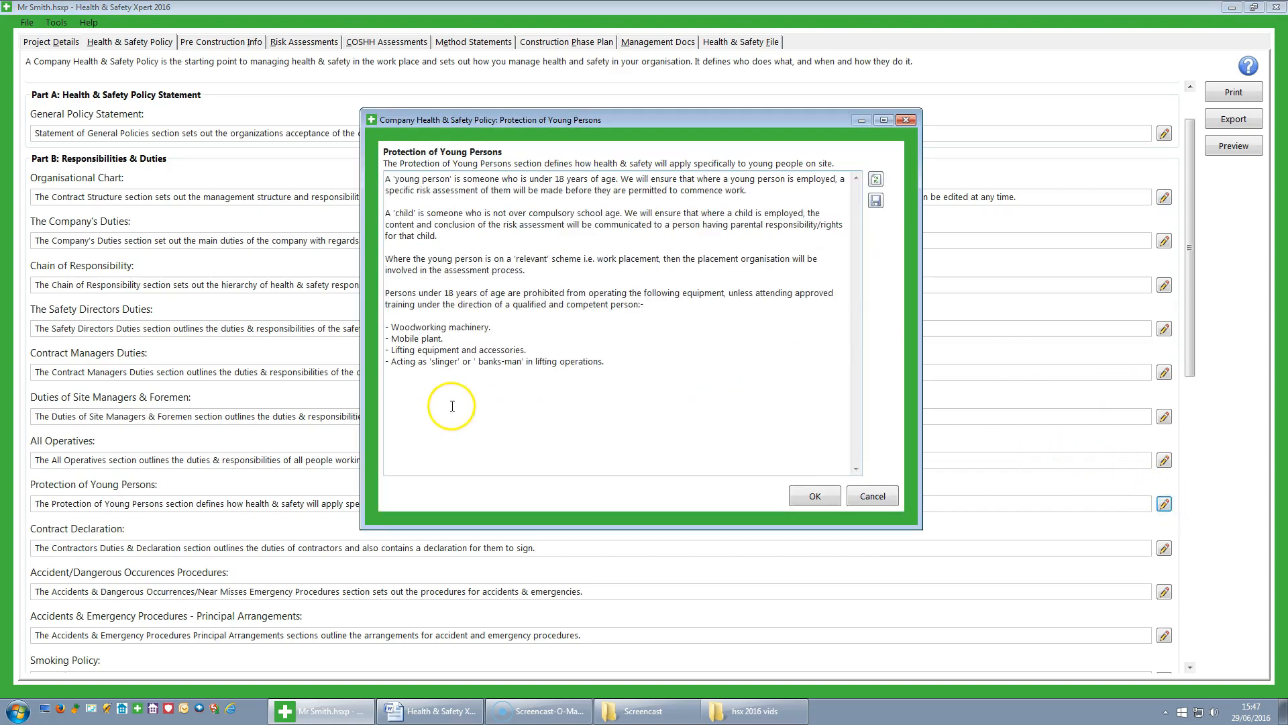
left_click(620, 364)
type("some extra words")
left_click(643, 316)
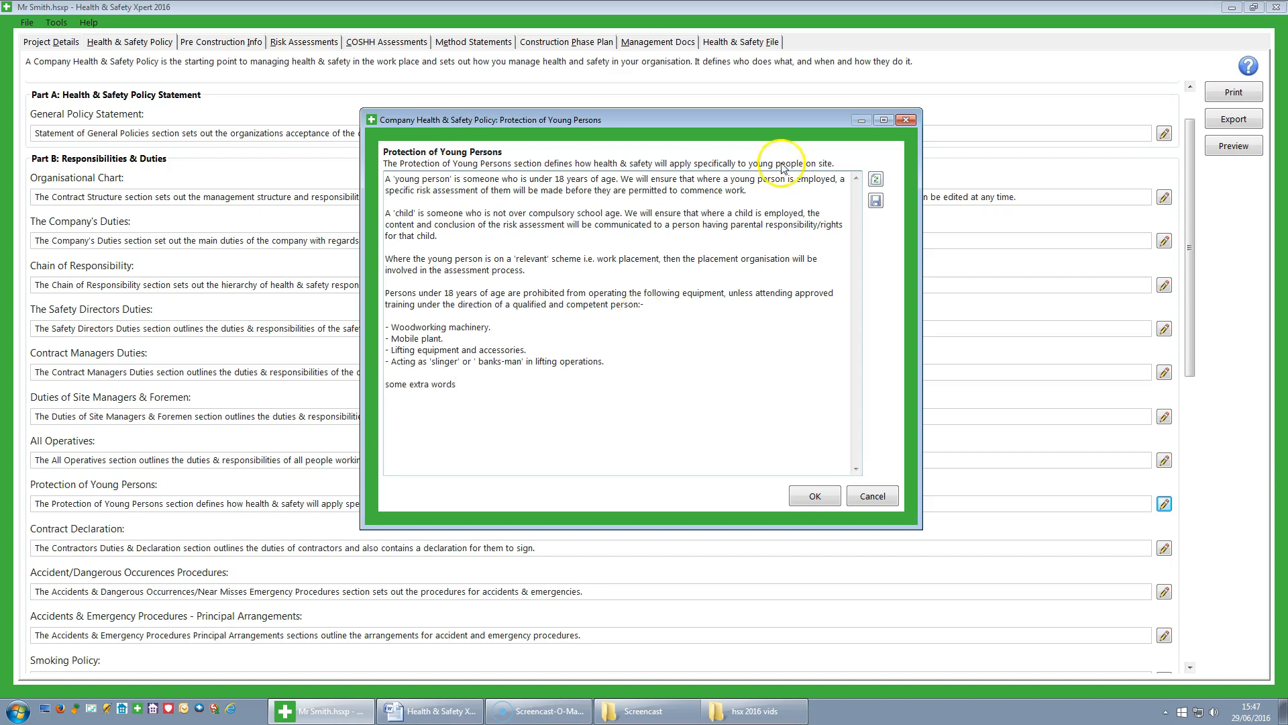
Save the edited paragraph as "Smiths younger person doc", set it as the default paragraph, and accept the section.
left_click(876, 200)
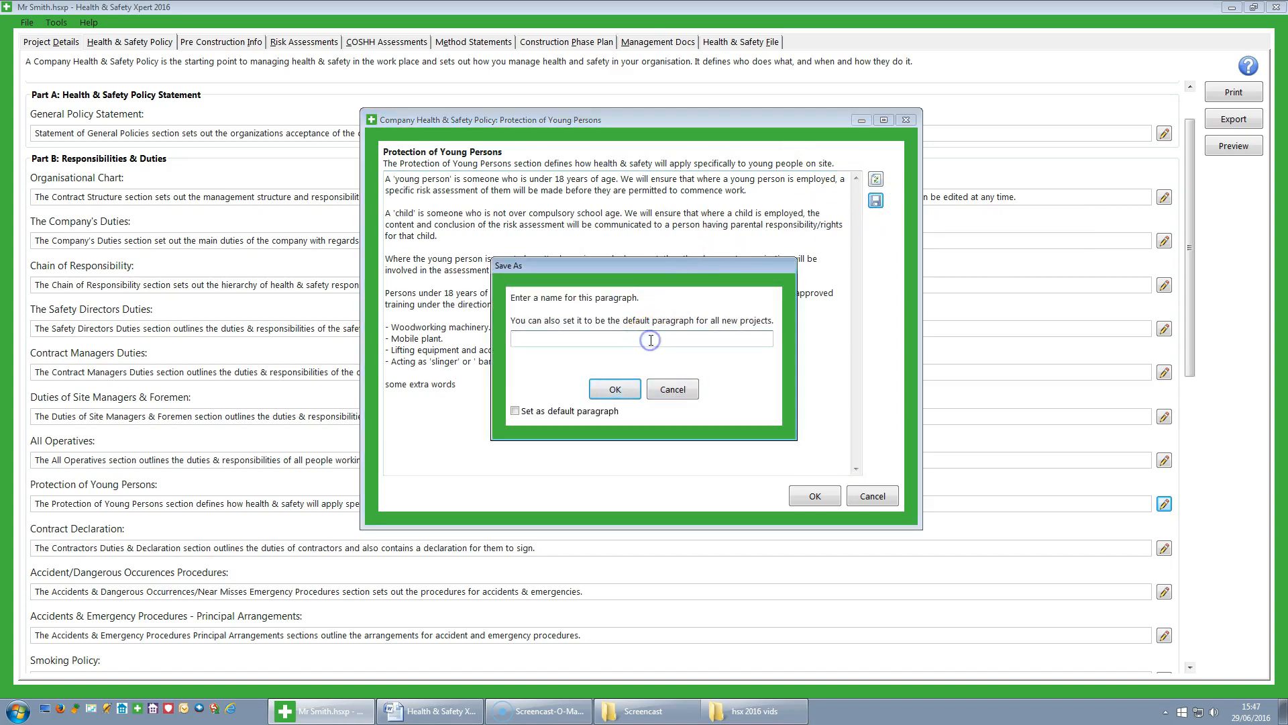
type("Smiths younger person doc")
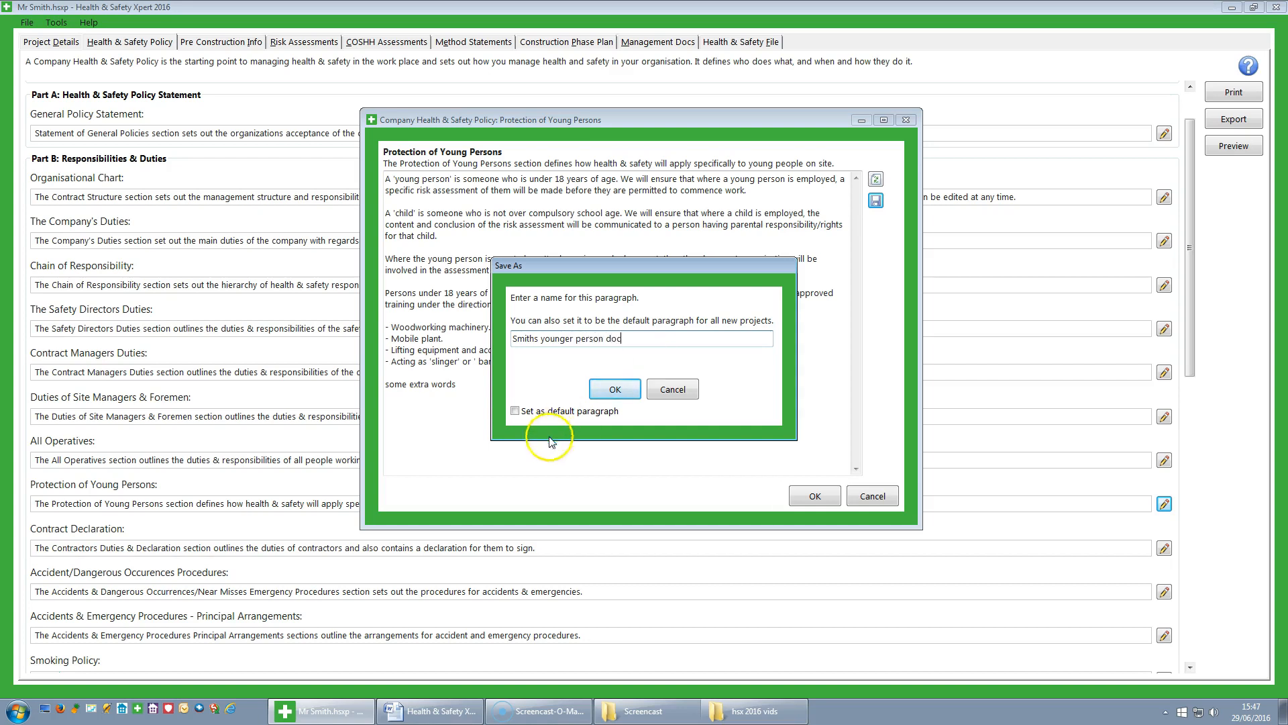
left_click(515, 411)
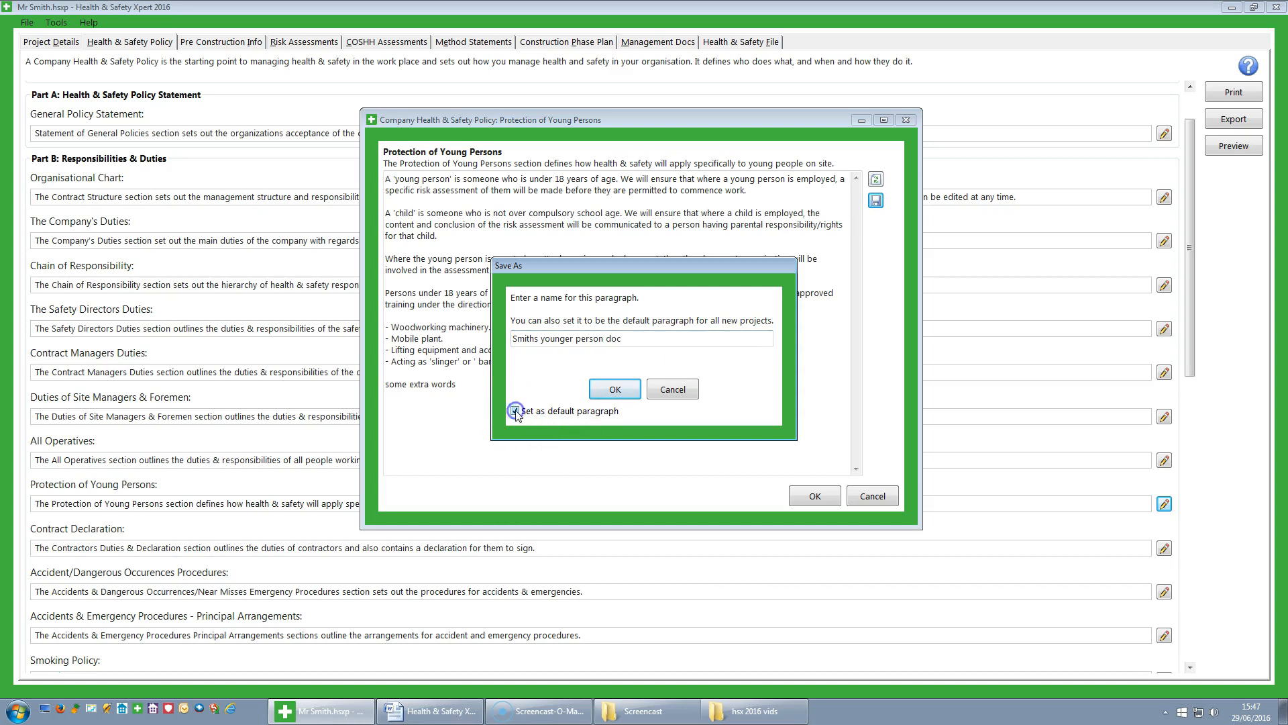
left_click(629, 394)
left_click(814, 496)
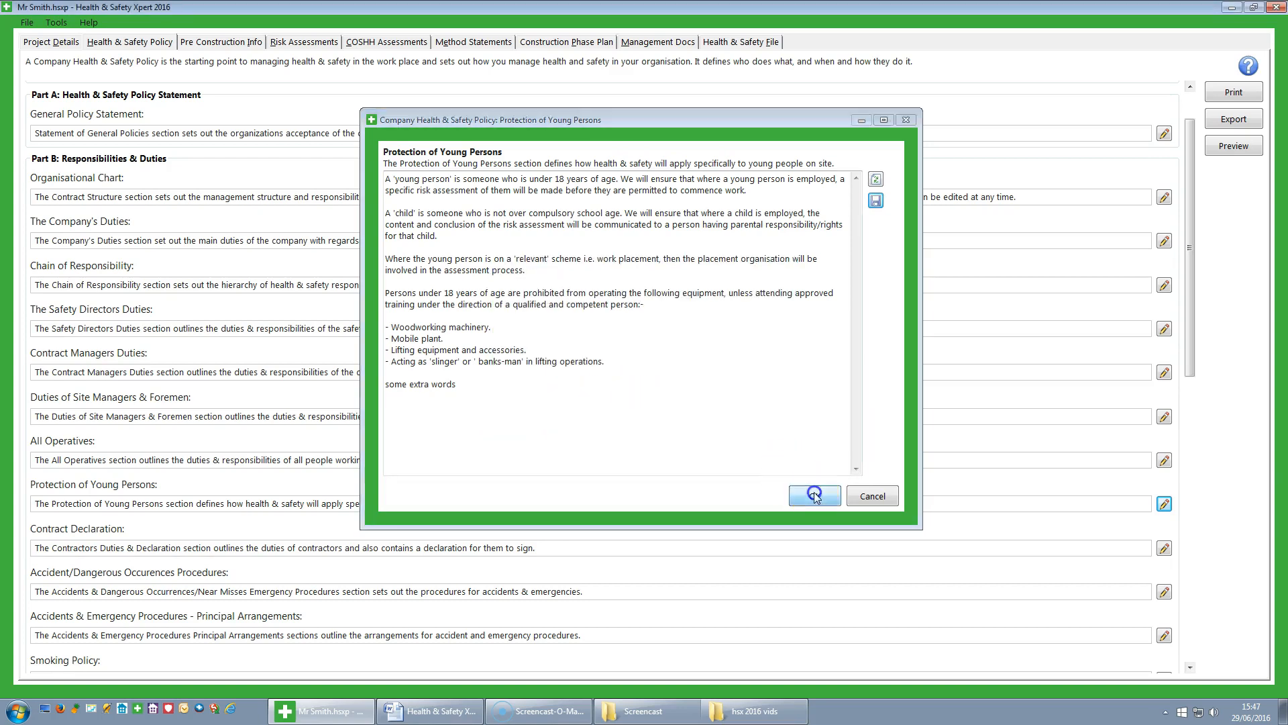
Replace the Protection of Young Persons text with the saved HBXL Standard Paragraph and accept the section.
left_click(1164, 504)
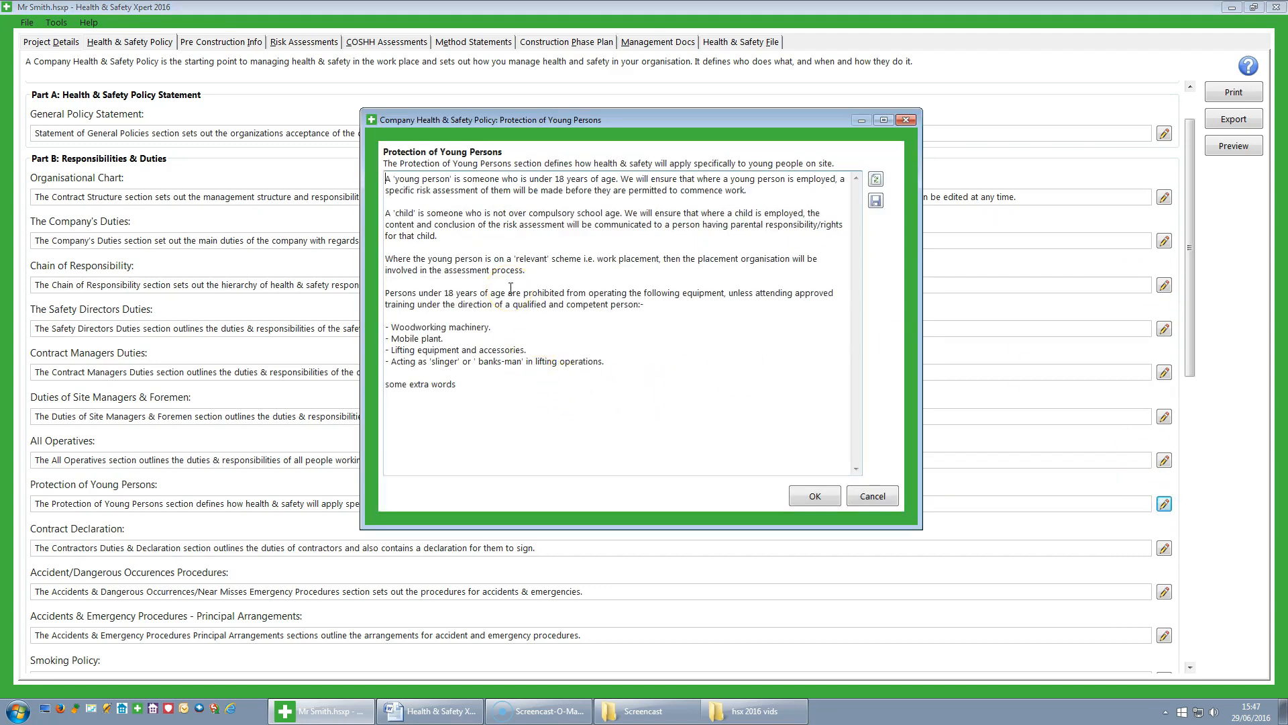
left_click(650, 315)
left_click(705, 300)
left_click(876, 180)
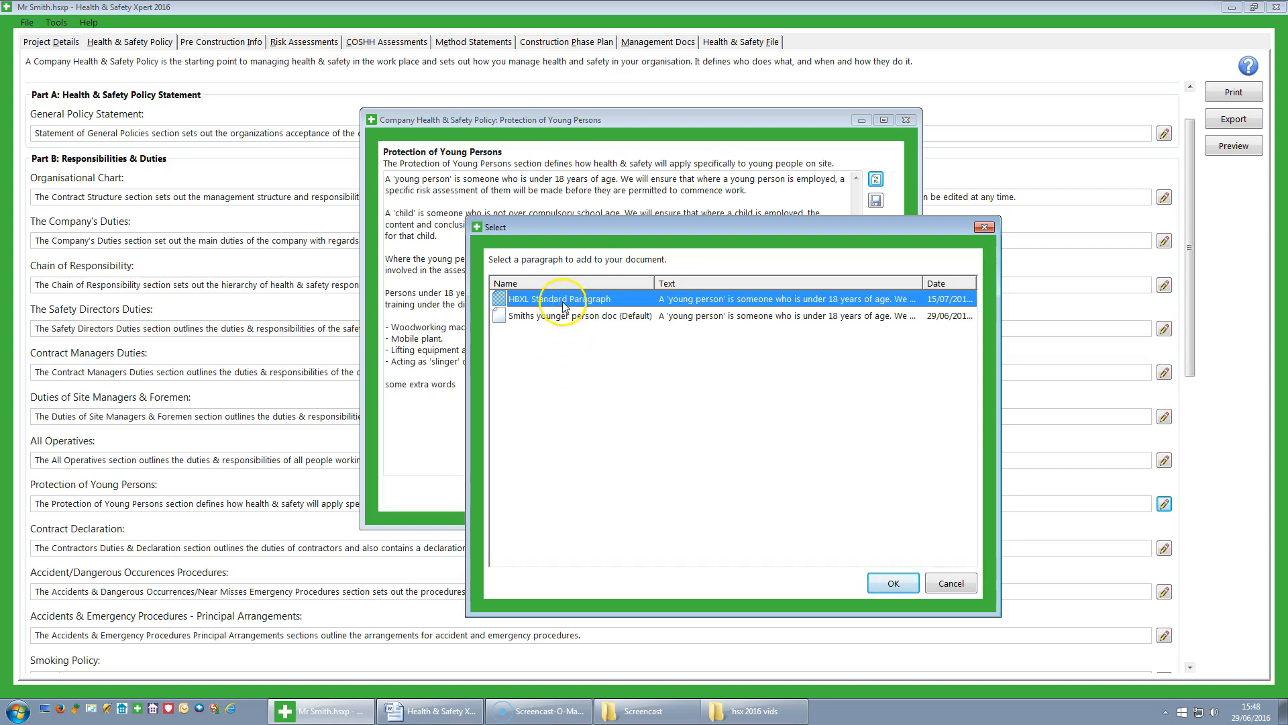
left_click(894, 583)
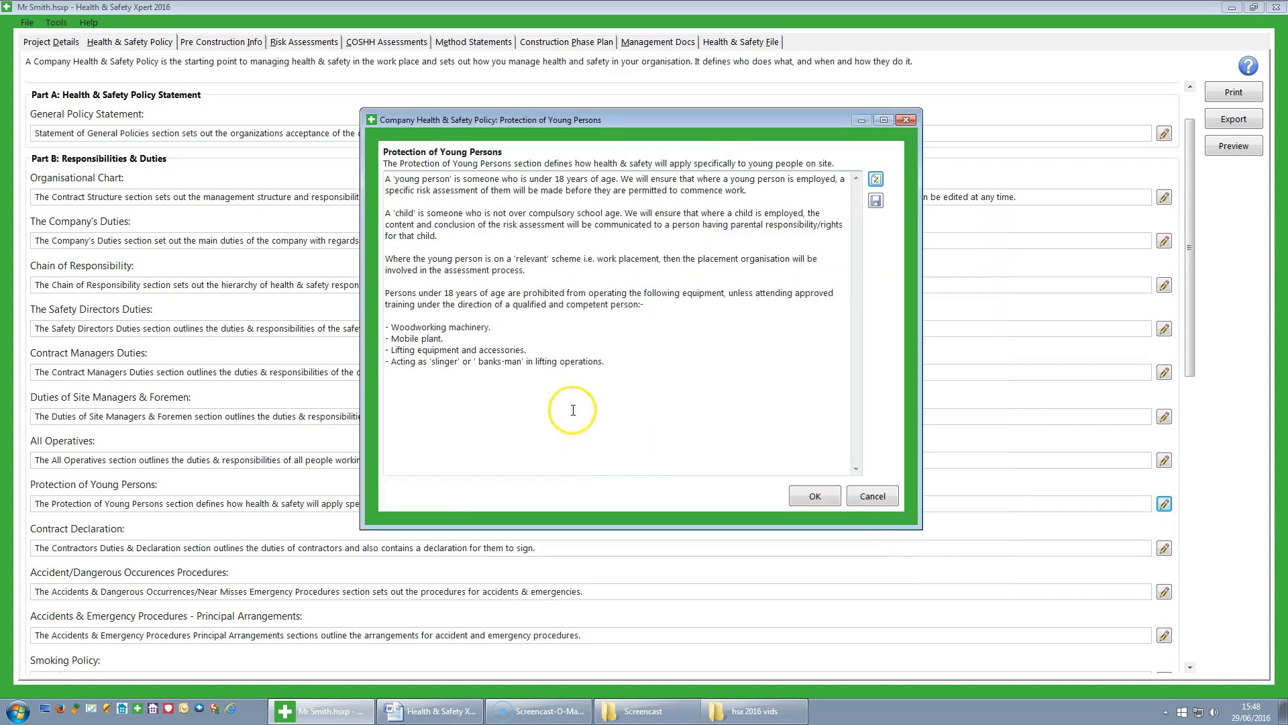
left_click(813, 497)
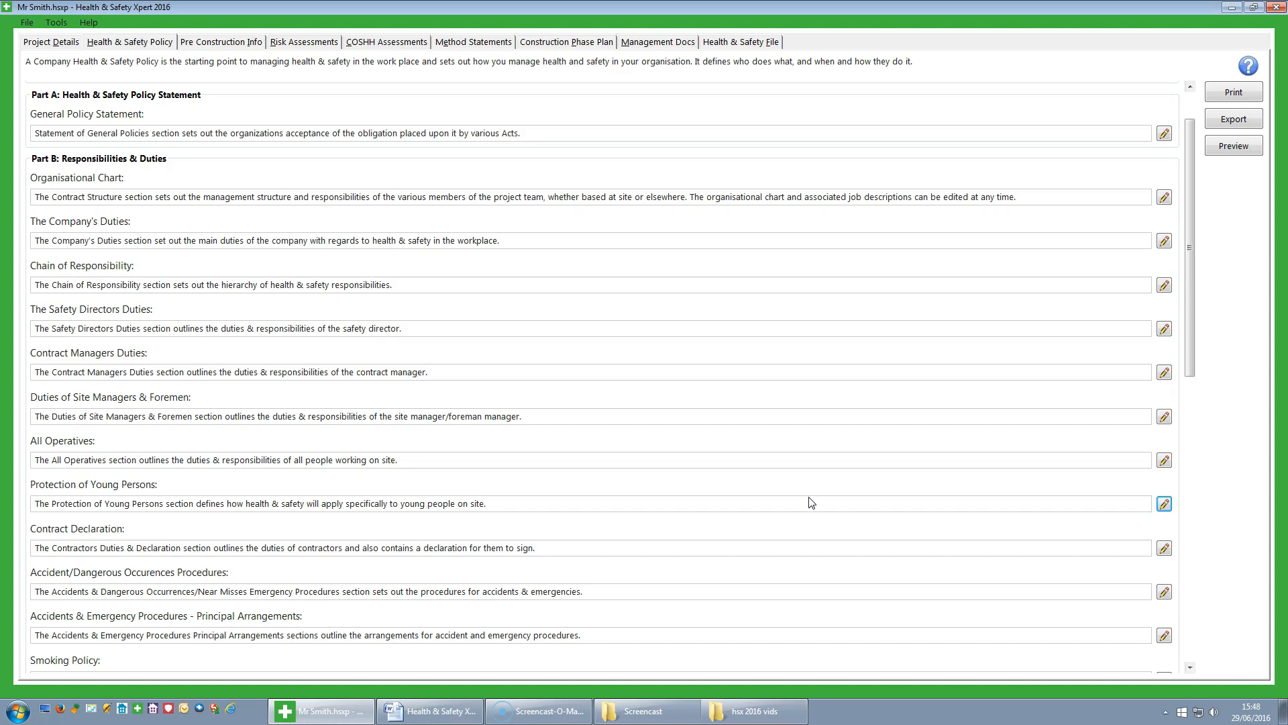
Preview the Company Health & Safety Policy and page through its contents, responsibilities and arrangements sections, then close the preview.
left_click(1240, 153)
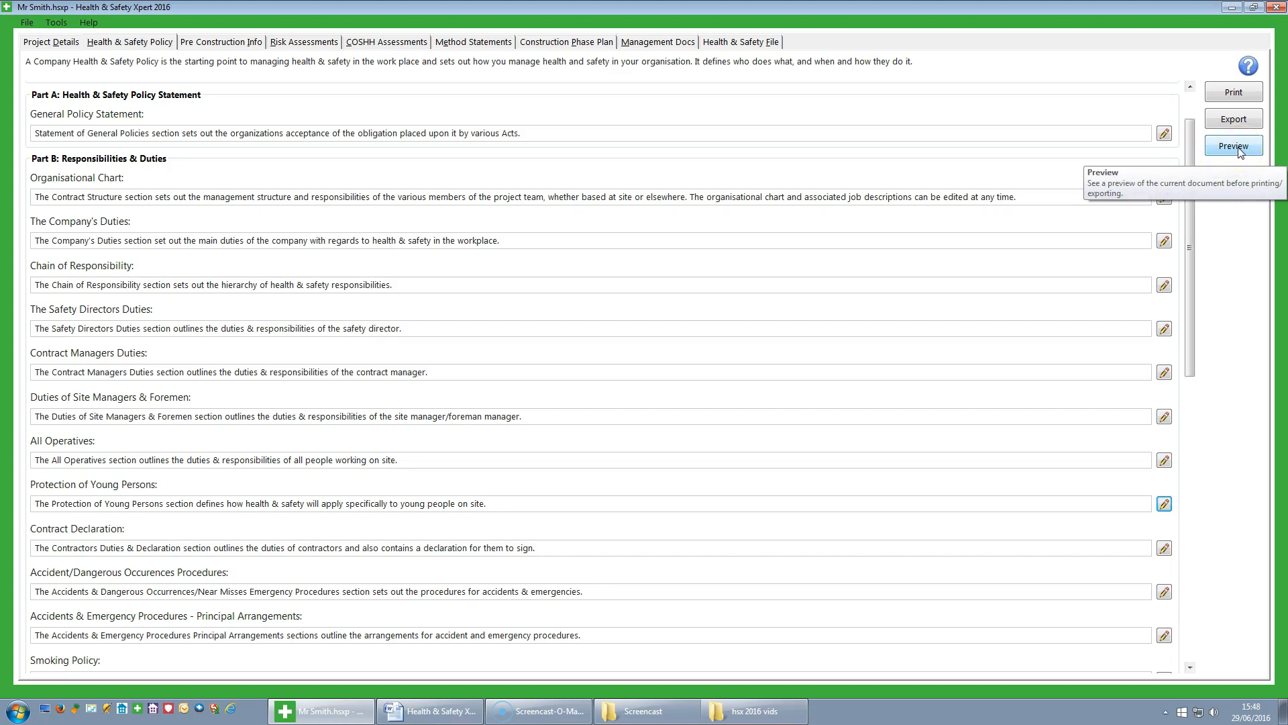
left_click(1240, 152)
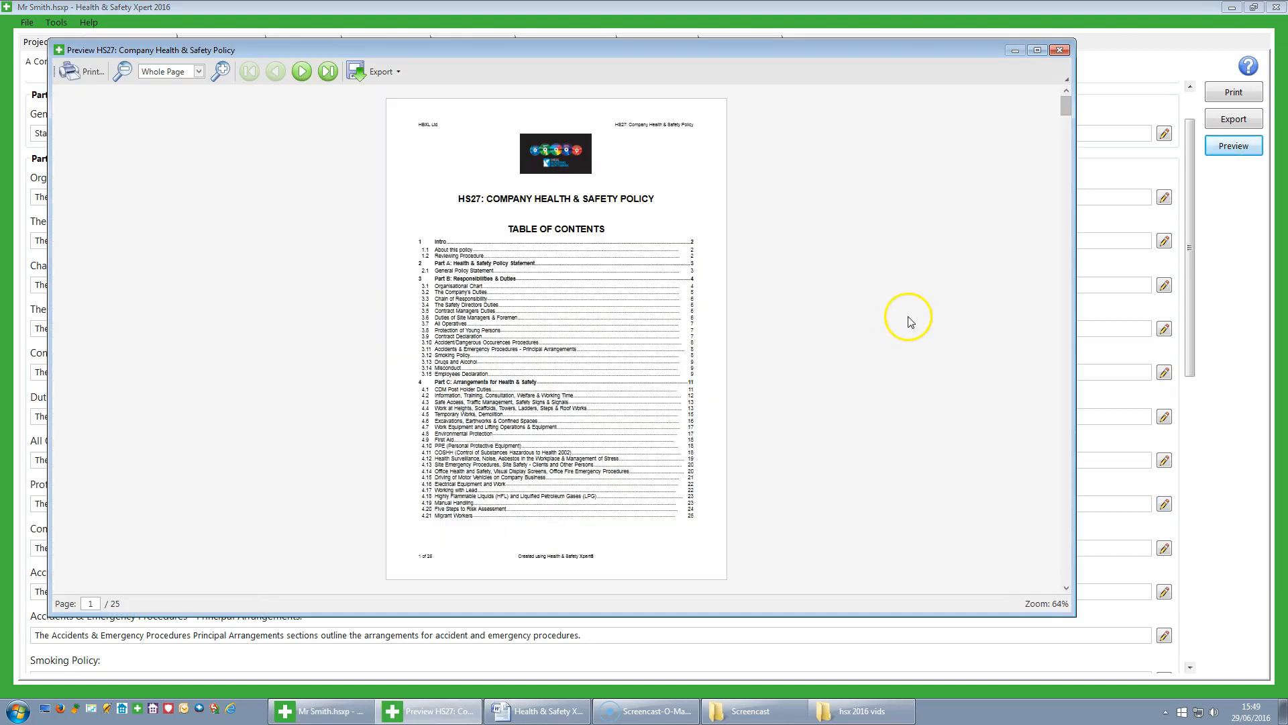
left_click(1065, 386)
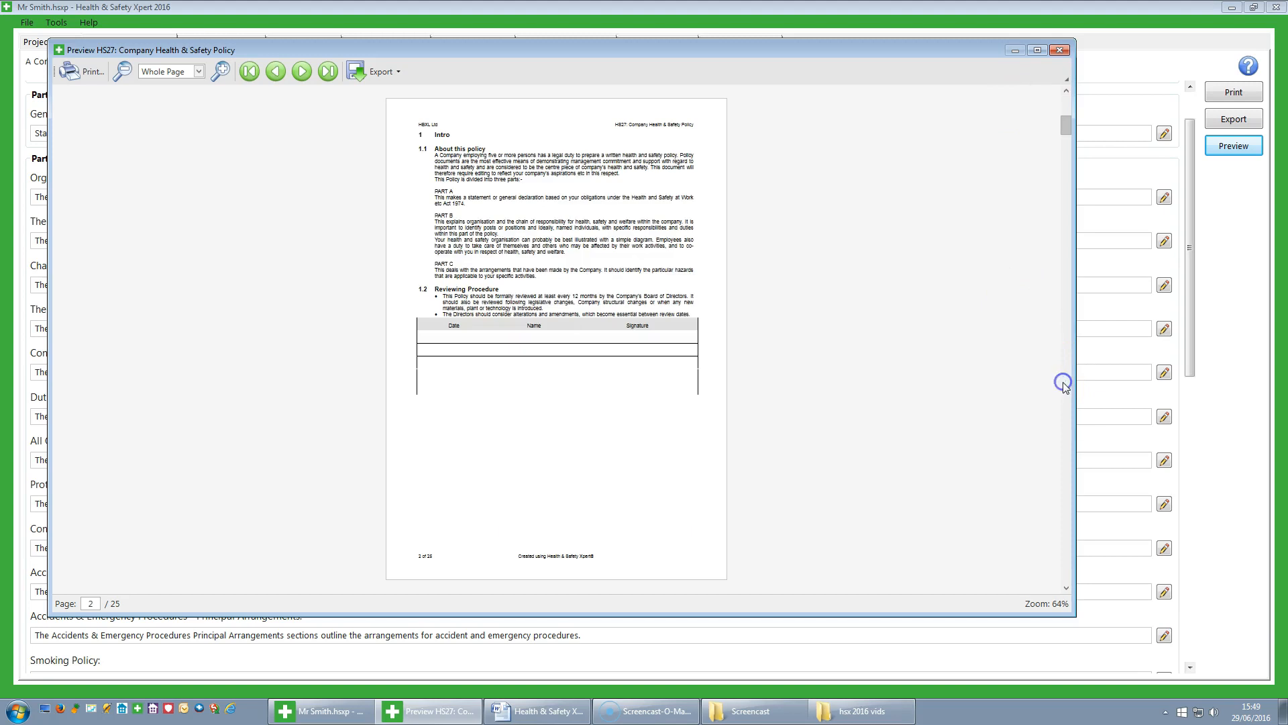
left_click(1065, 387)
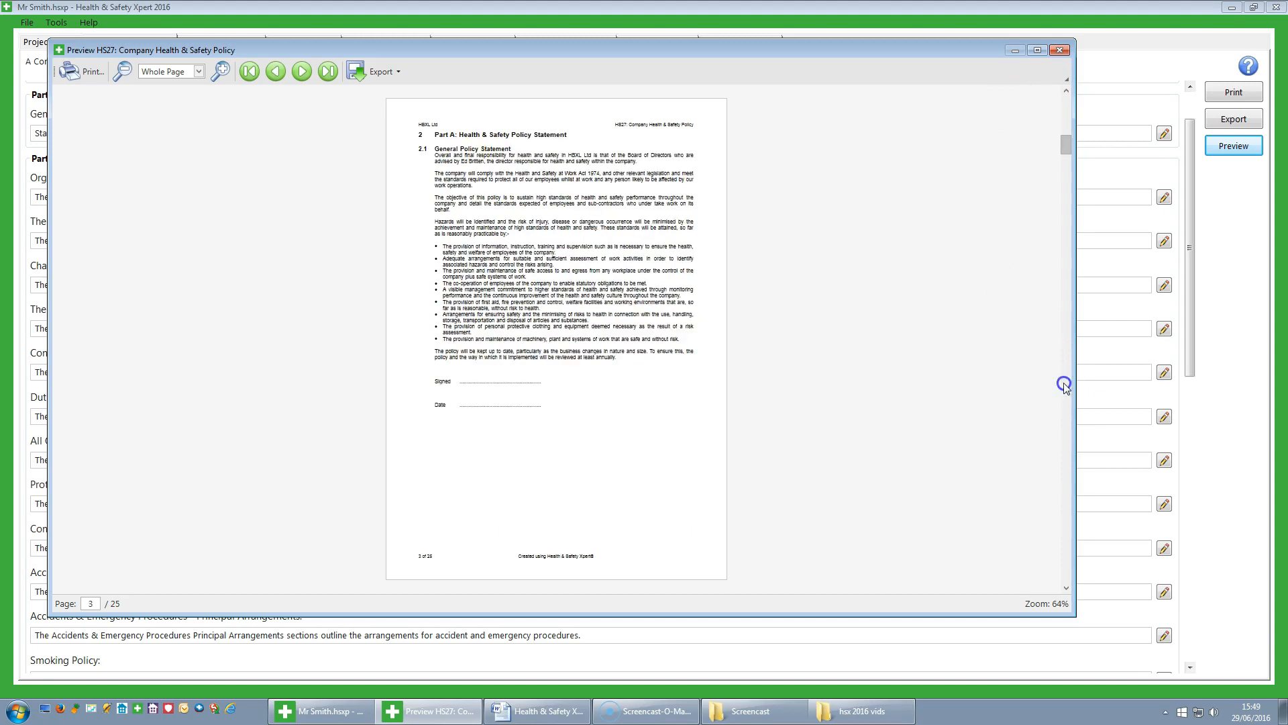
left_click(1064, 386)
left_click(1064, 386)
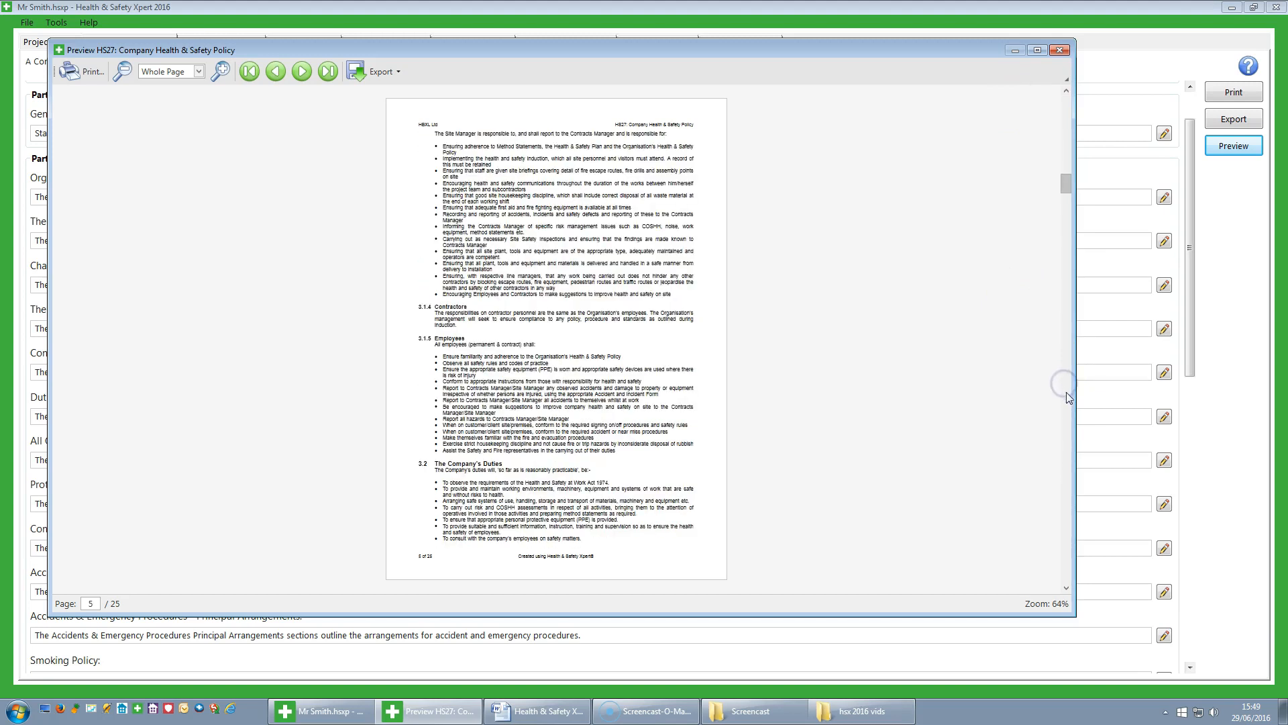
left_click(1065, 391)
left_click(1067, 394)
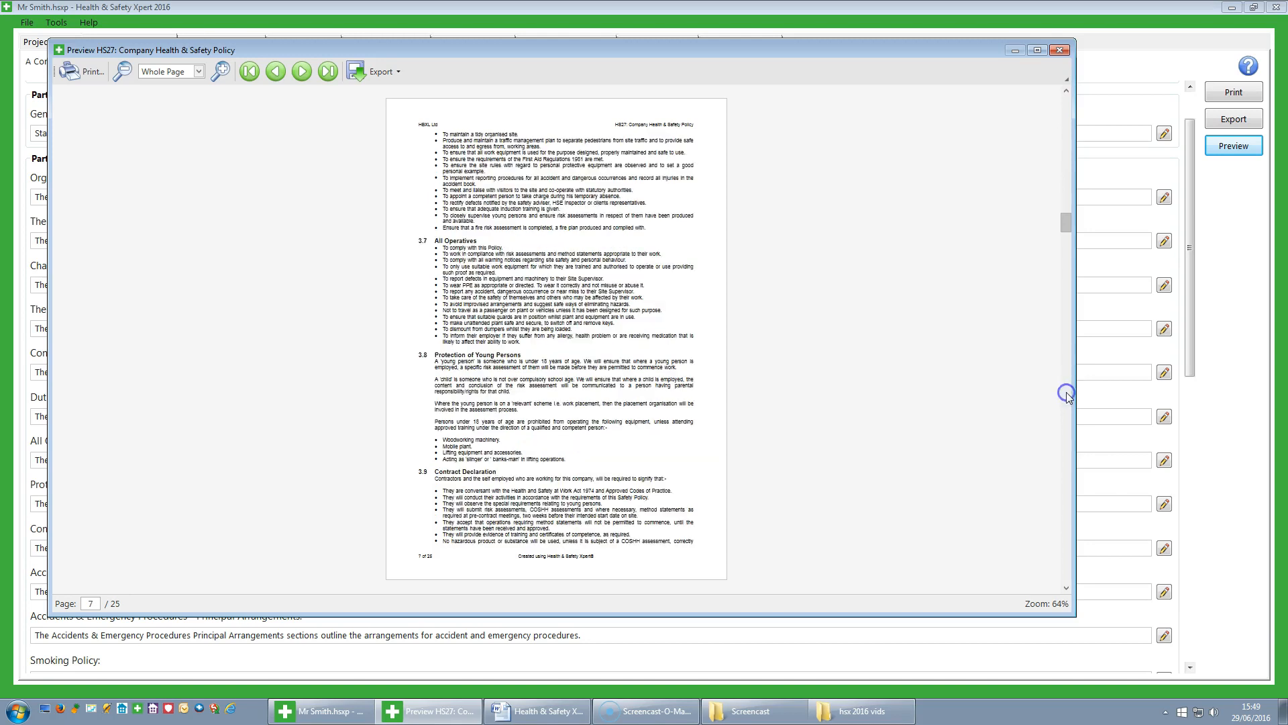
left_click(1066, 394)
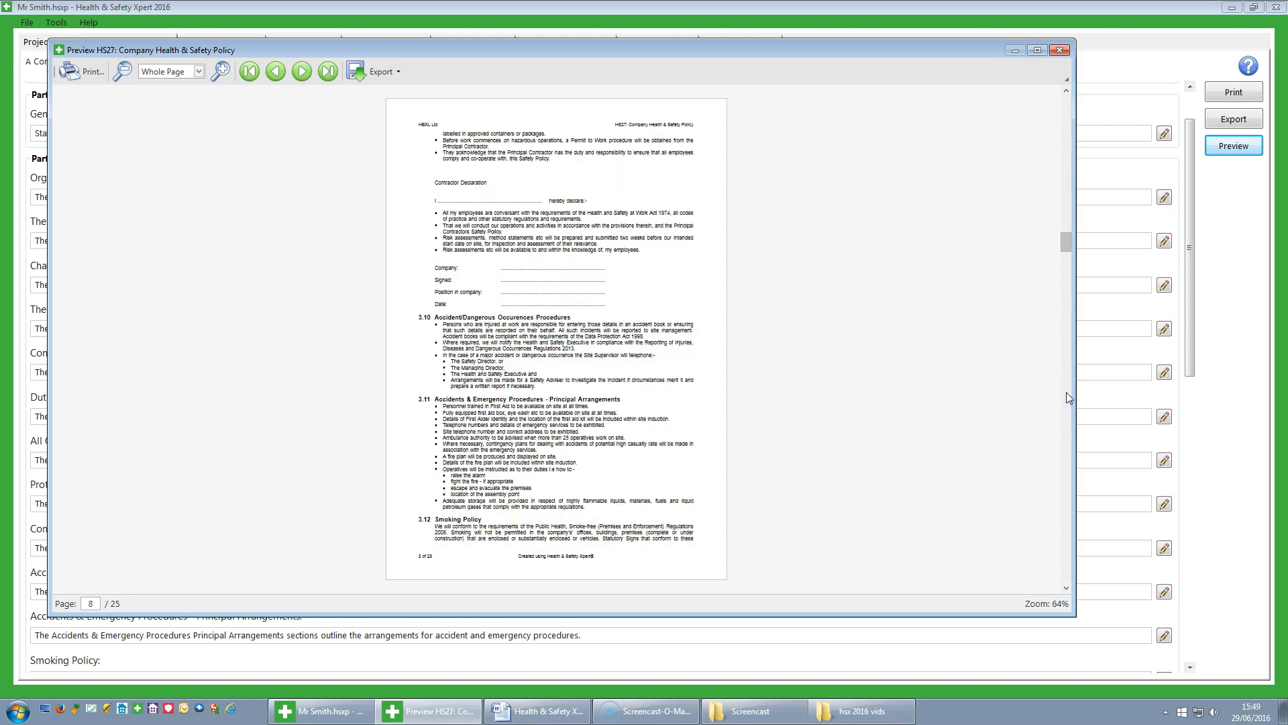
left_click(1066, 394)
left_click(1066, 394)
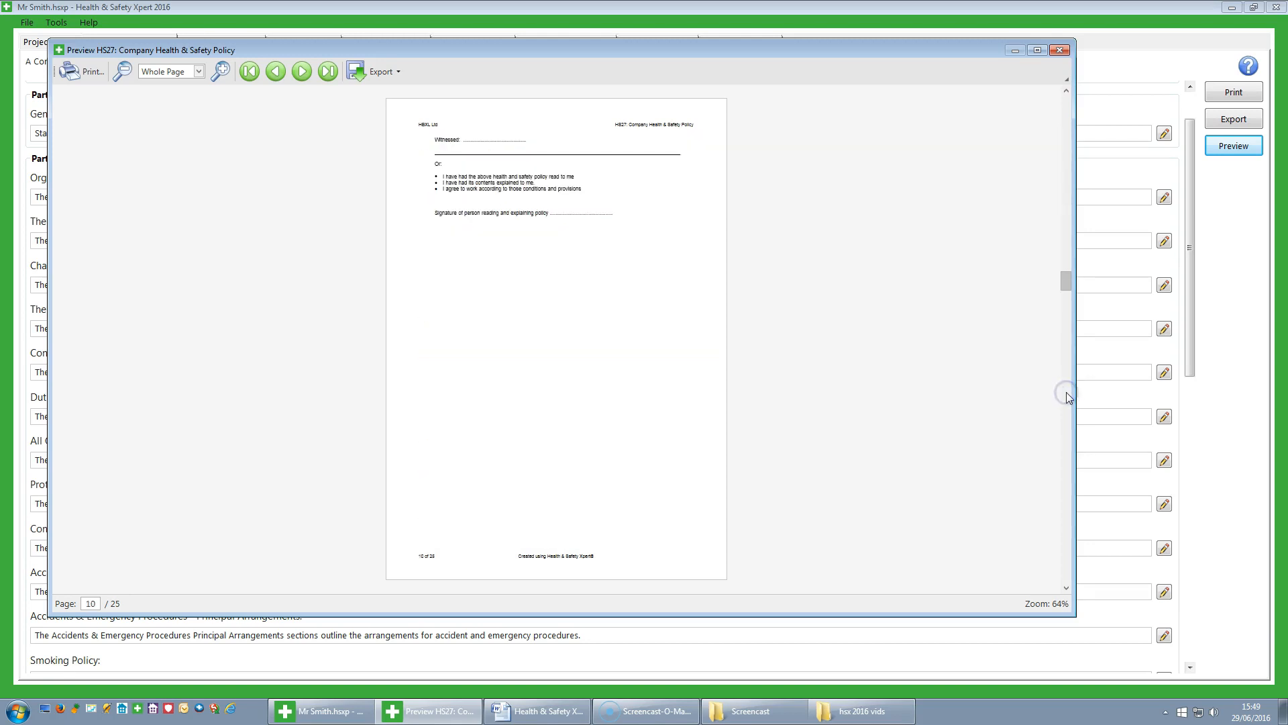
left_click(1066, 394)
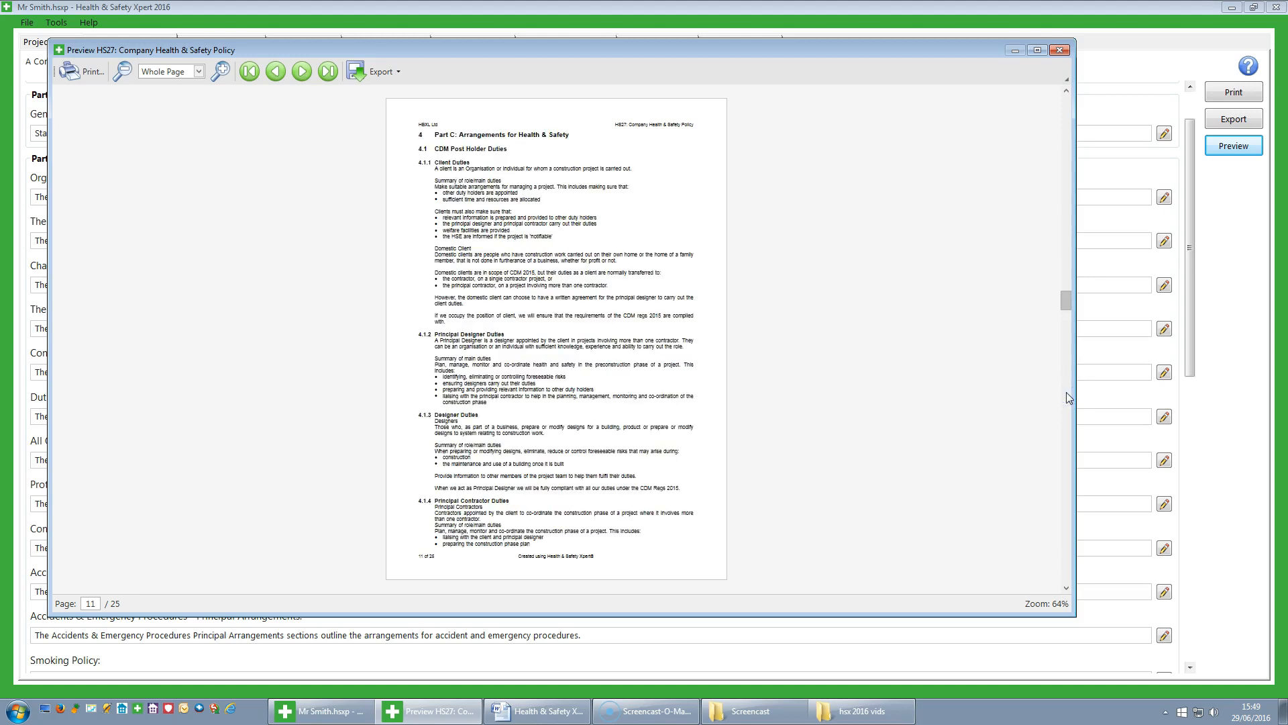
left_click(1066, 394)
left_click(1056, 51)
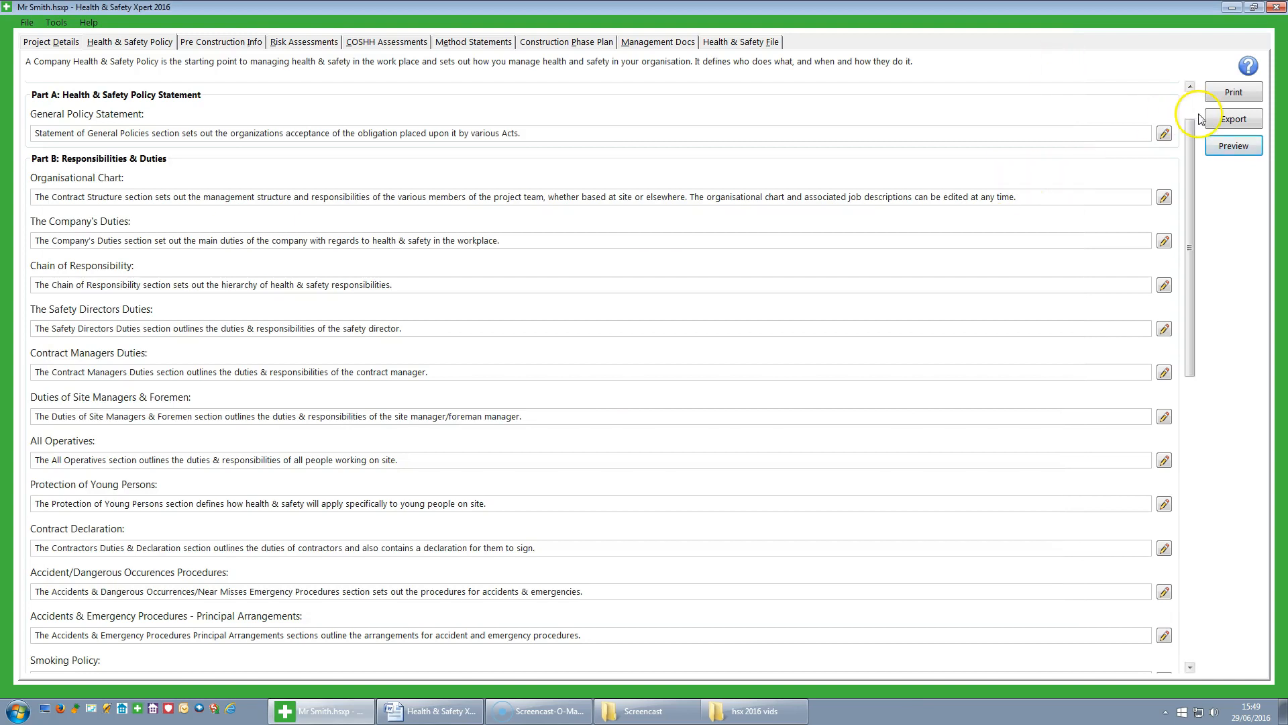
Open the export settings for the Company Health & Safety Policy and set the output format to PDF.
left_click(1241, 121)
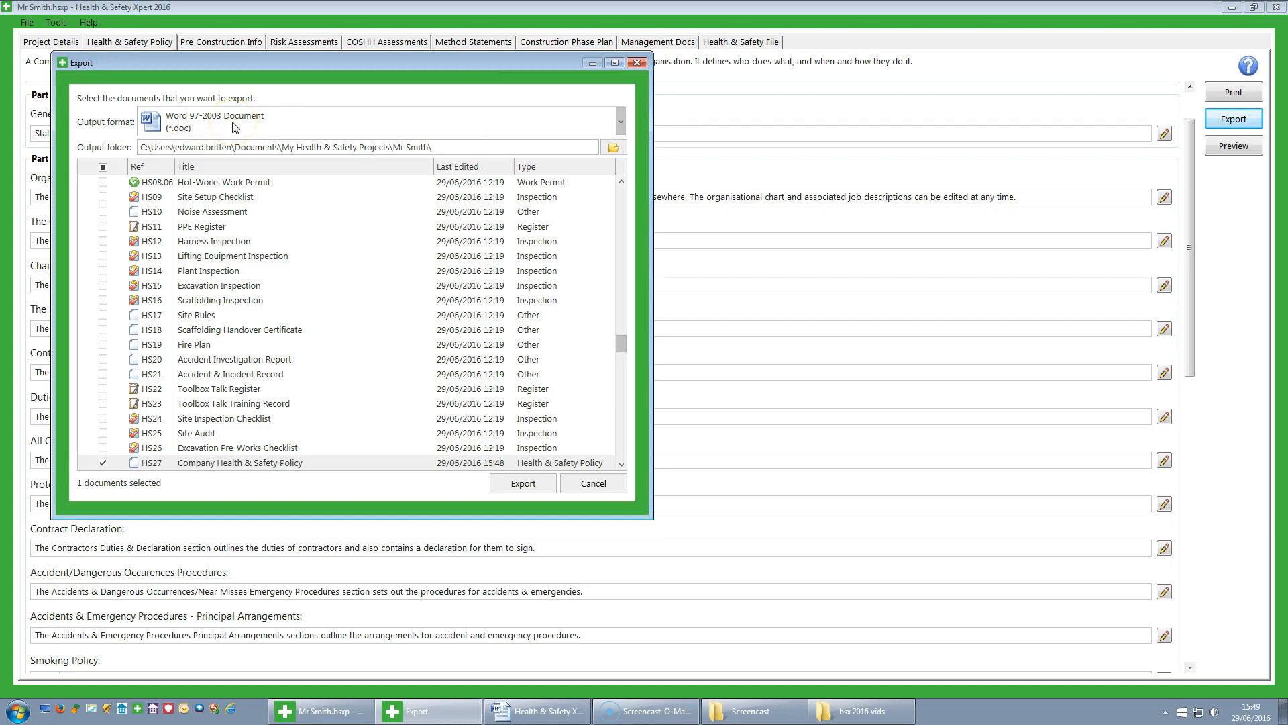
left_click(621, 126)
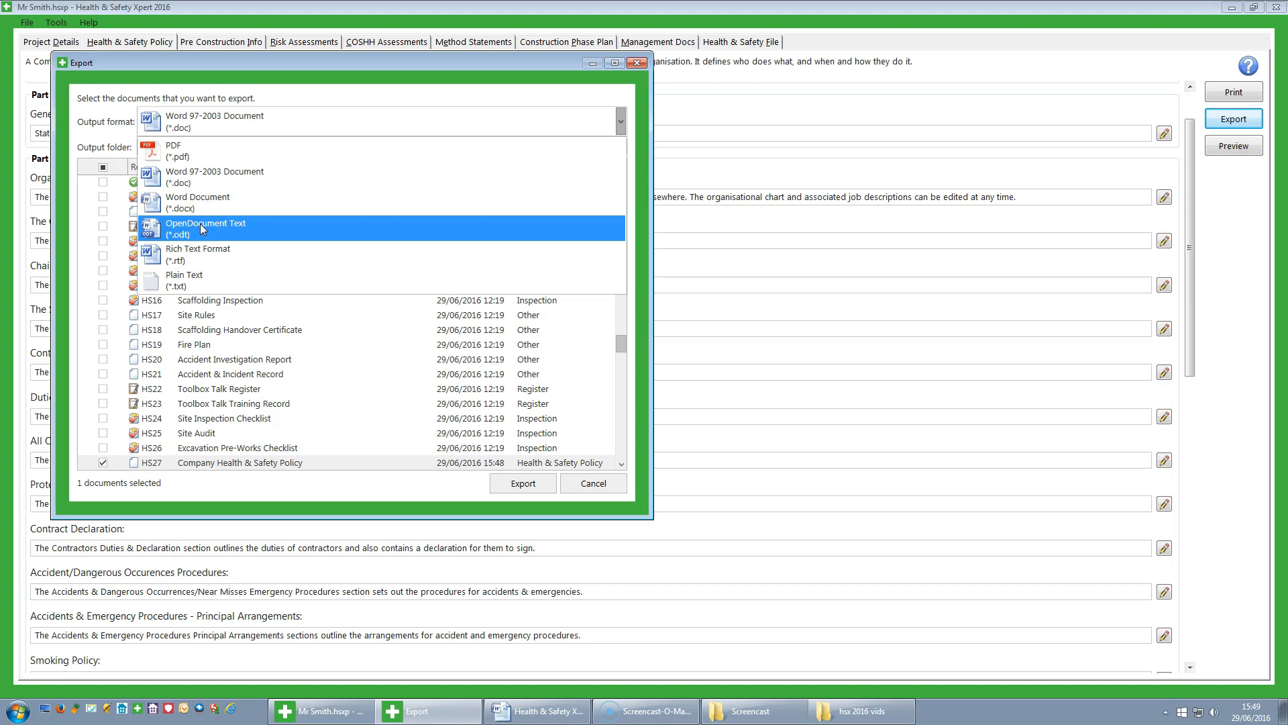
left_click(197, 251)
left_click(179, 155)
left_click(197, 462)
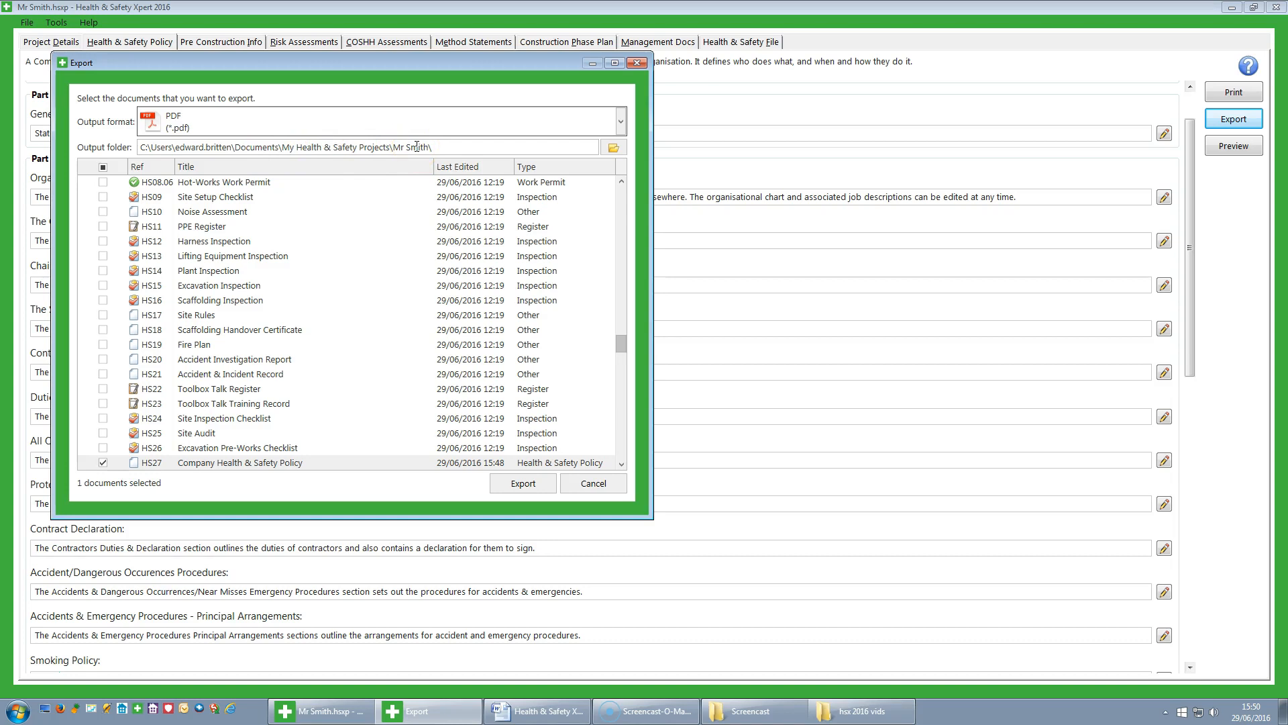
Export the Company Health & Safety Policy, review the table of contents in the exported PDF, and close the file and its folder.
left_click(534, 485)
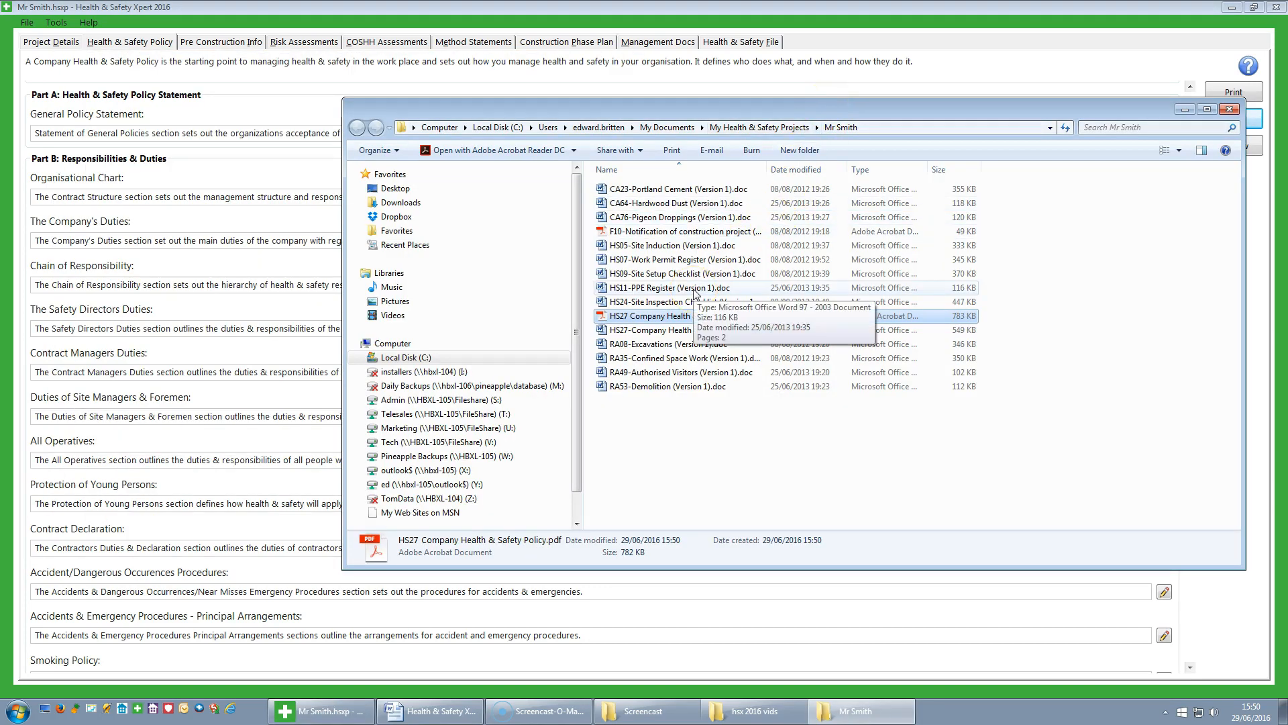
left_click_drag(779, 106, 731, 106)
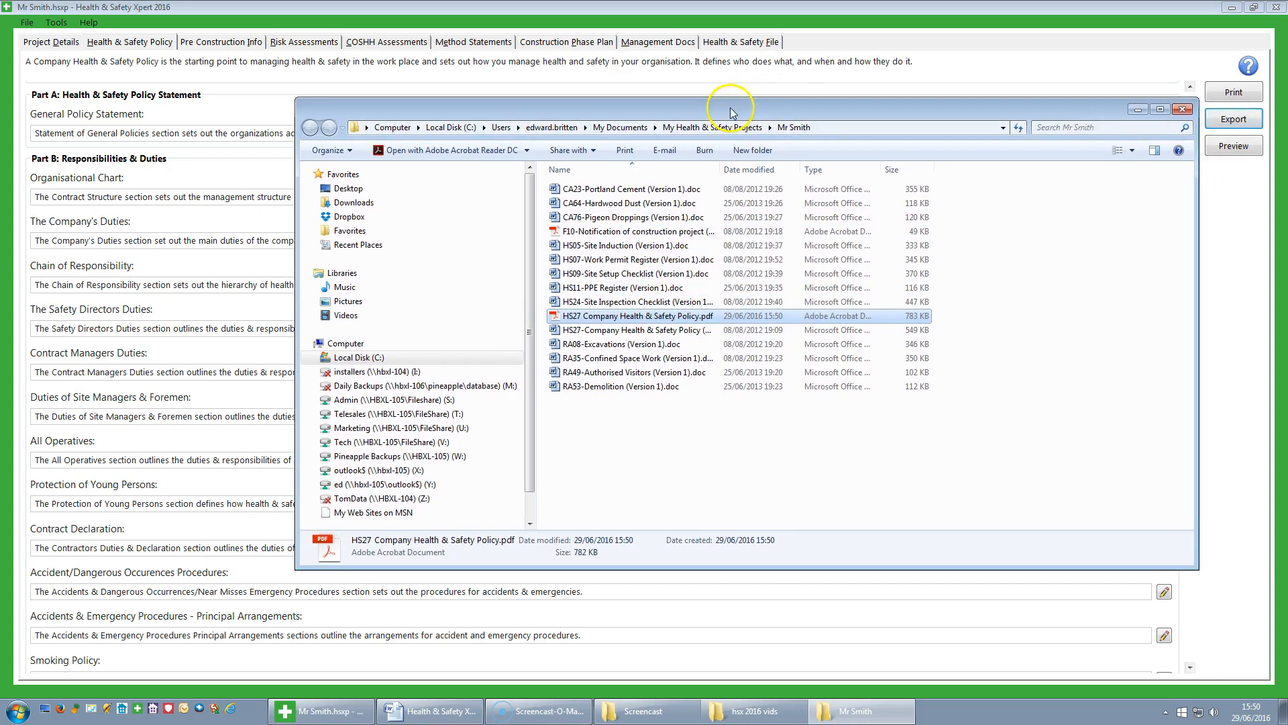
double_click(605, 316)
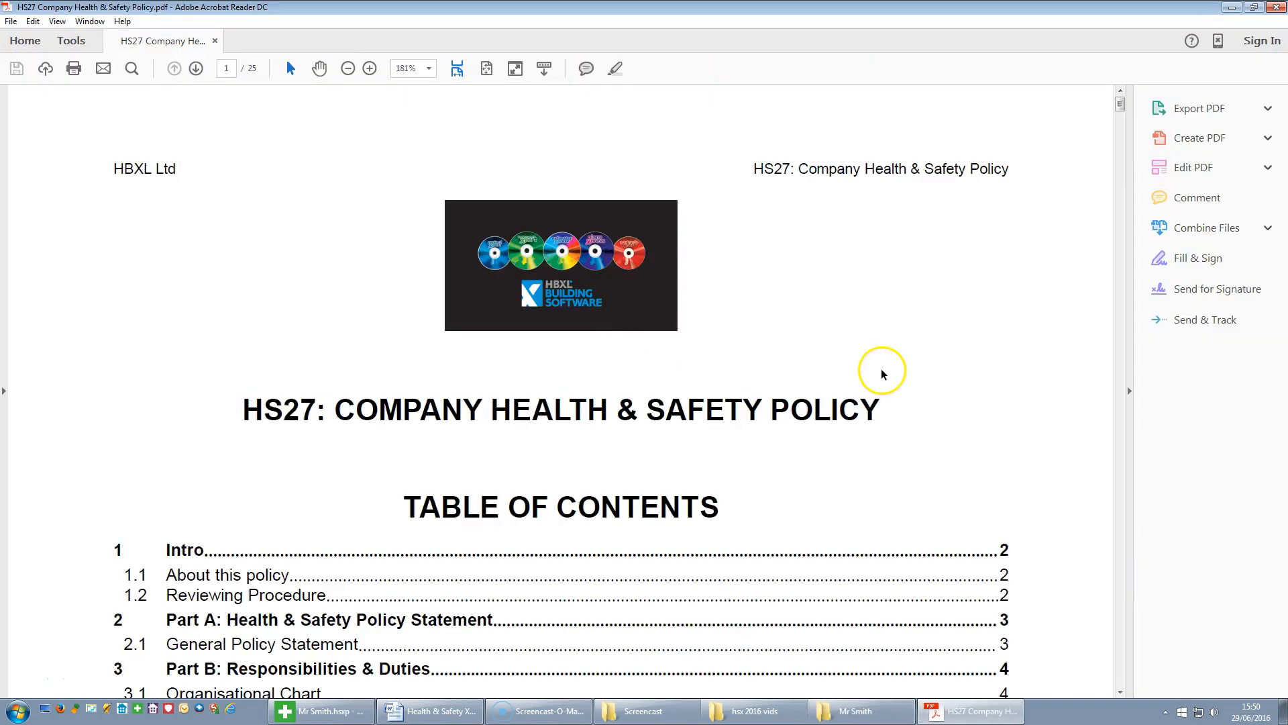
scroll(884, 369, "down", 7)
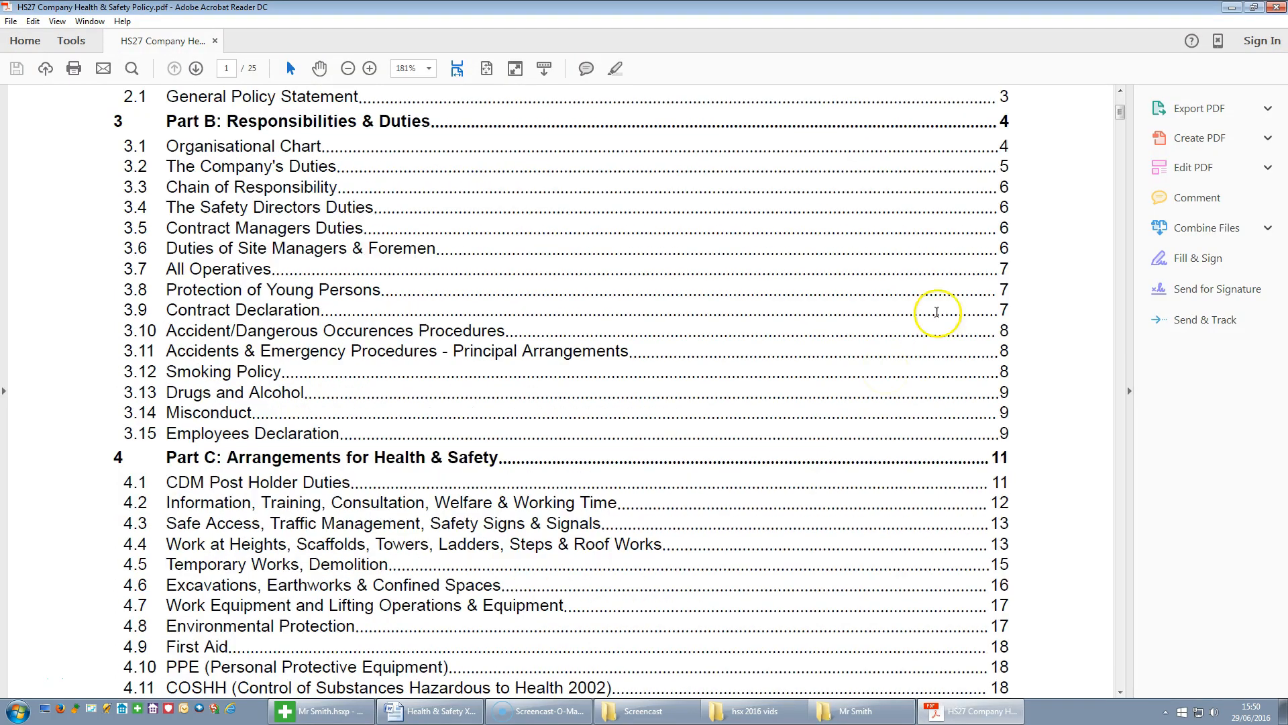
left_click(1277, 8)
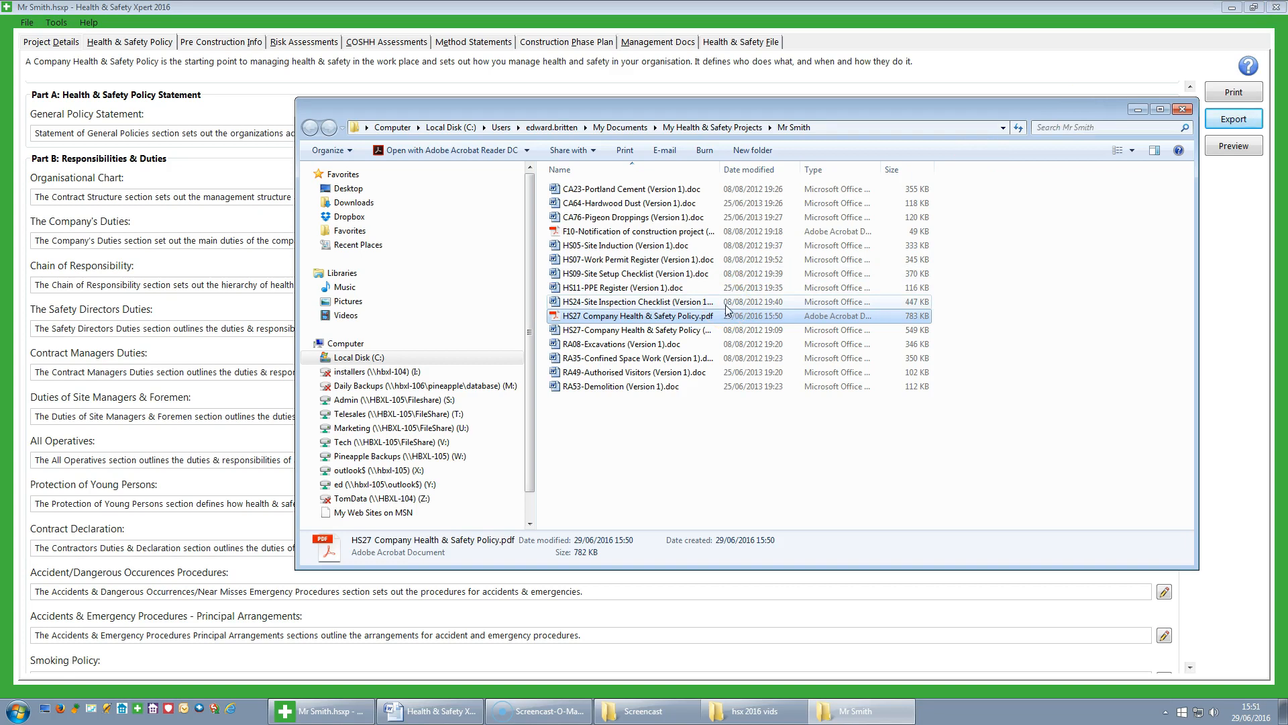
left_click(1182, 109)
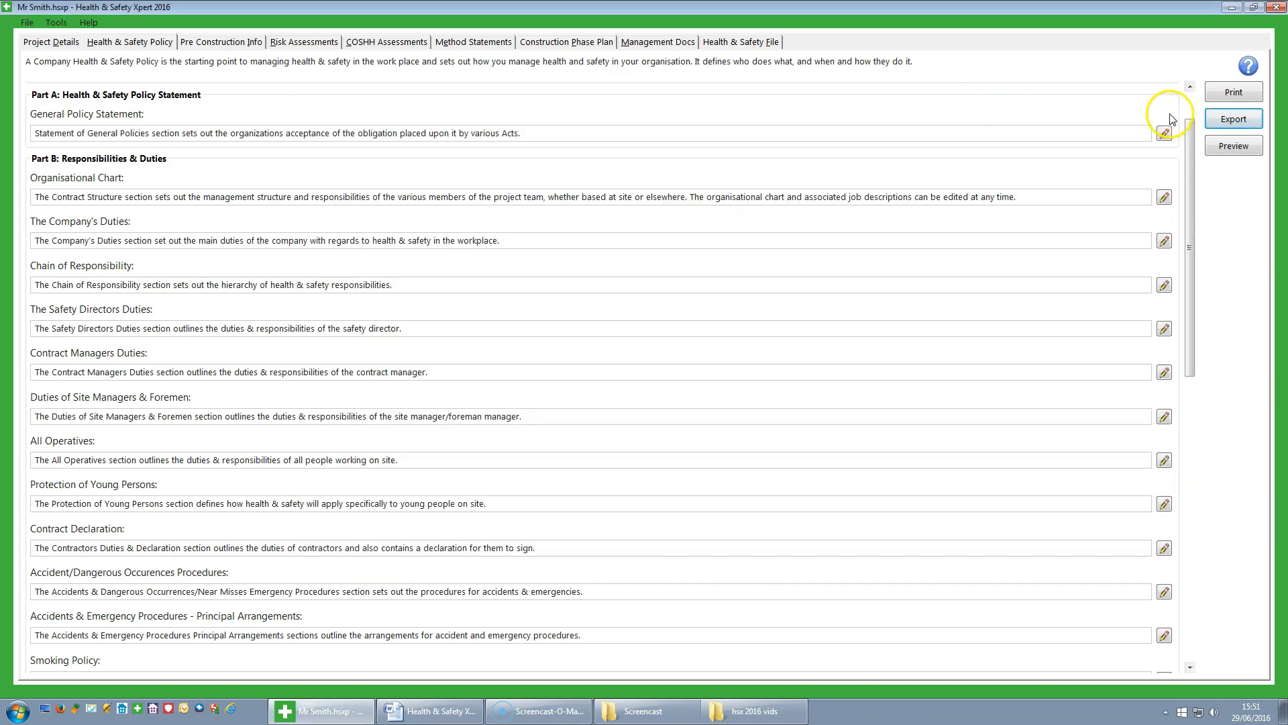
left_click(1244, 97)
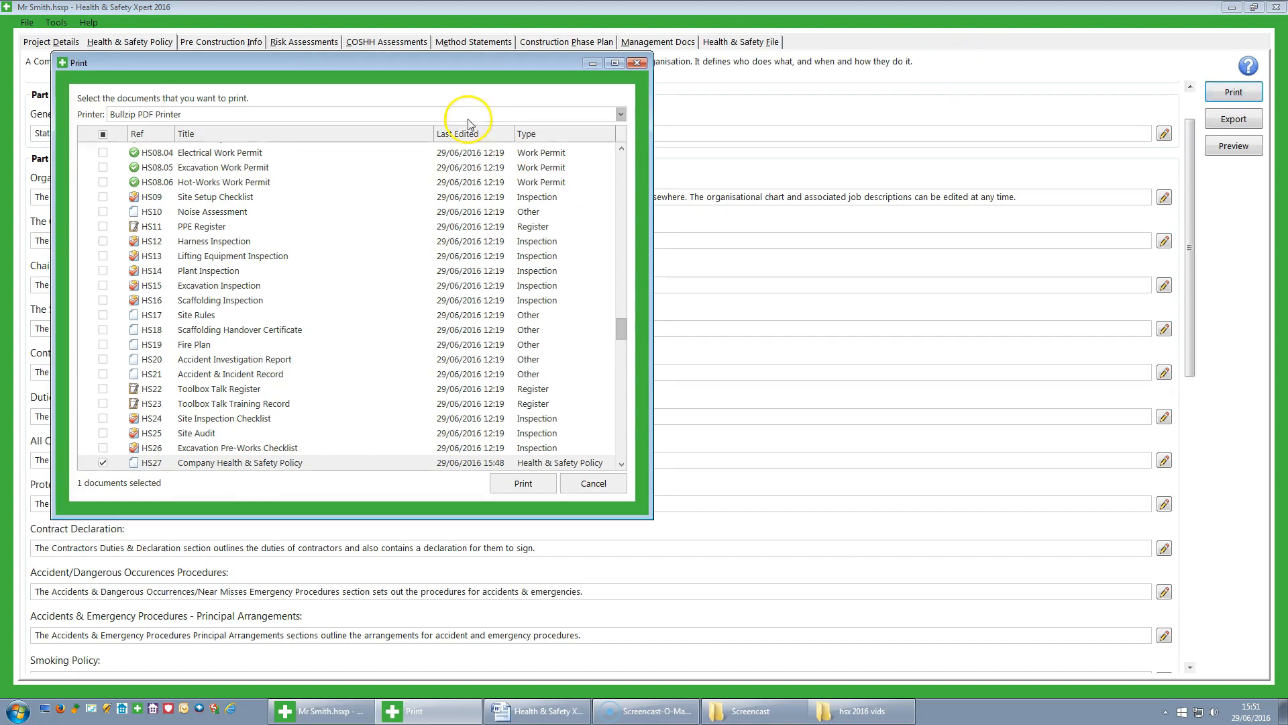
left_click(620, 114)
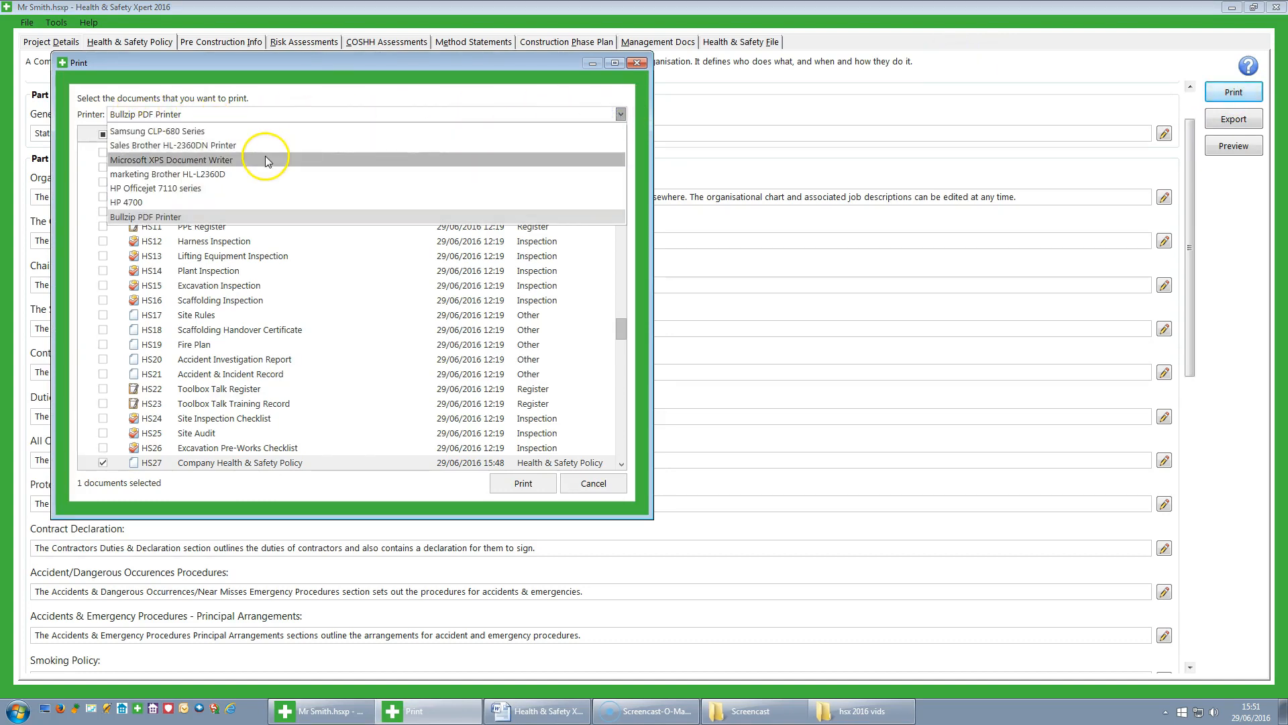
left_click(199, 174)
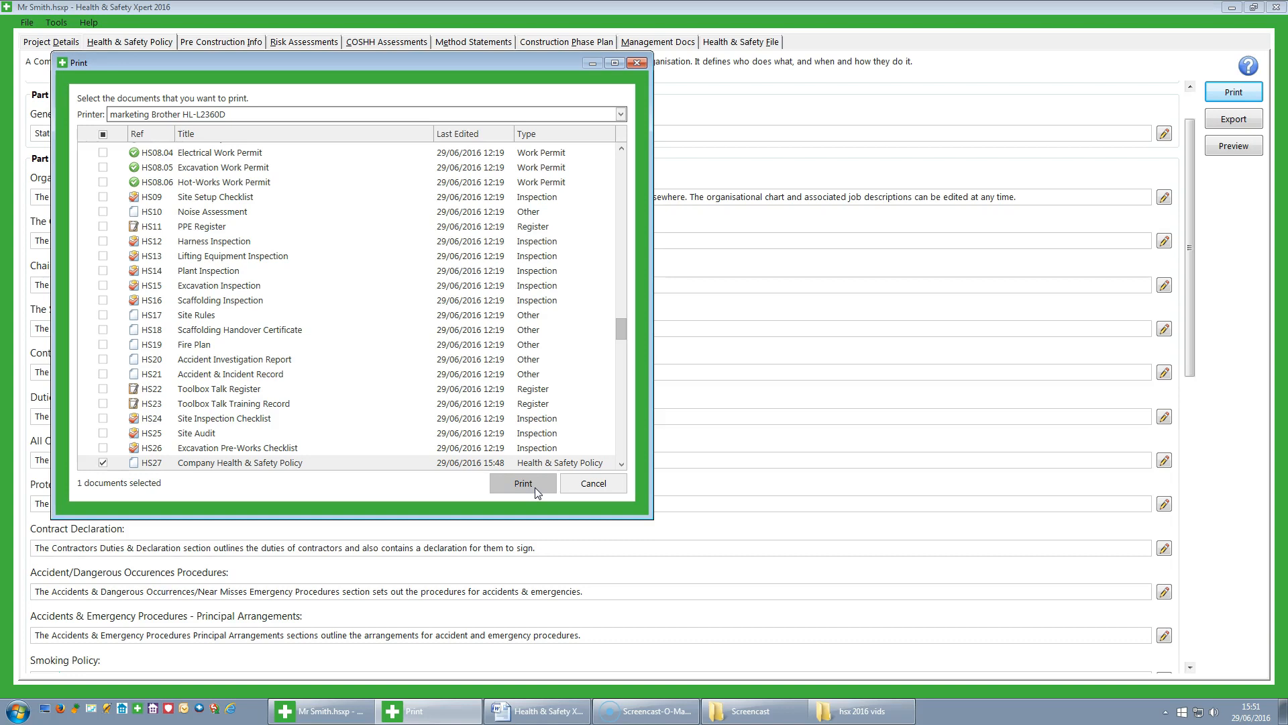
left_click(589, 480)
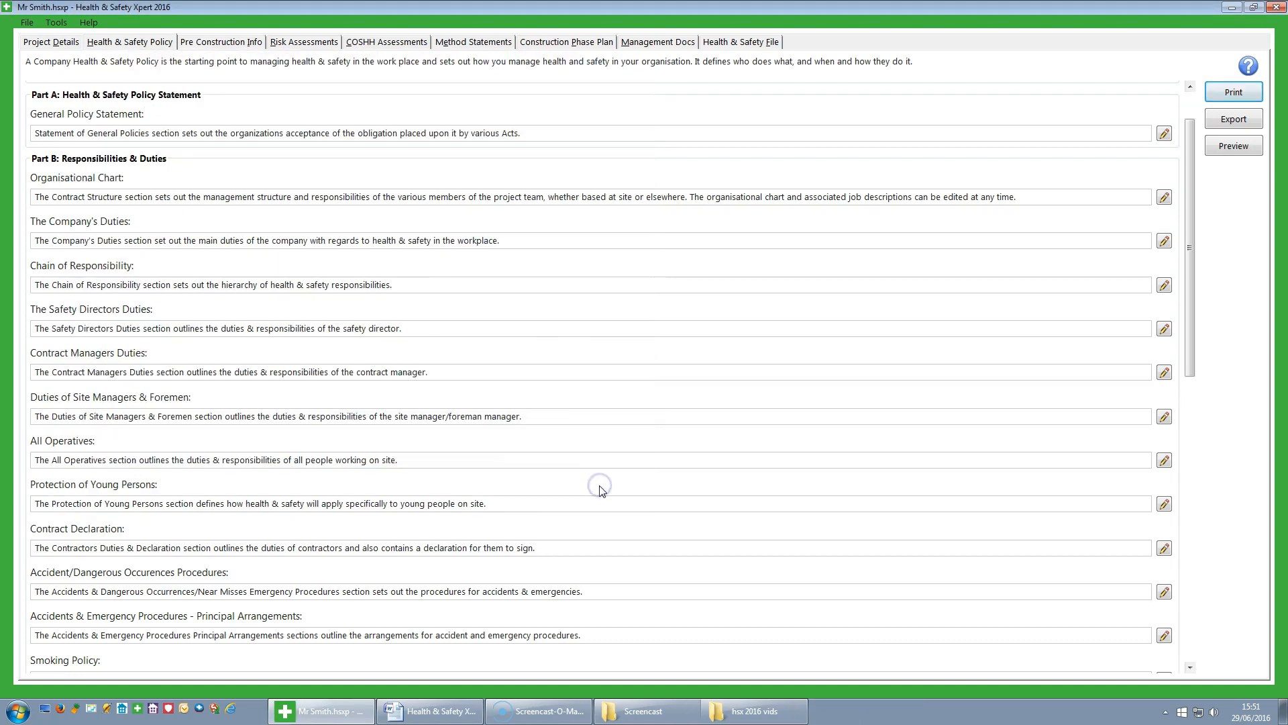